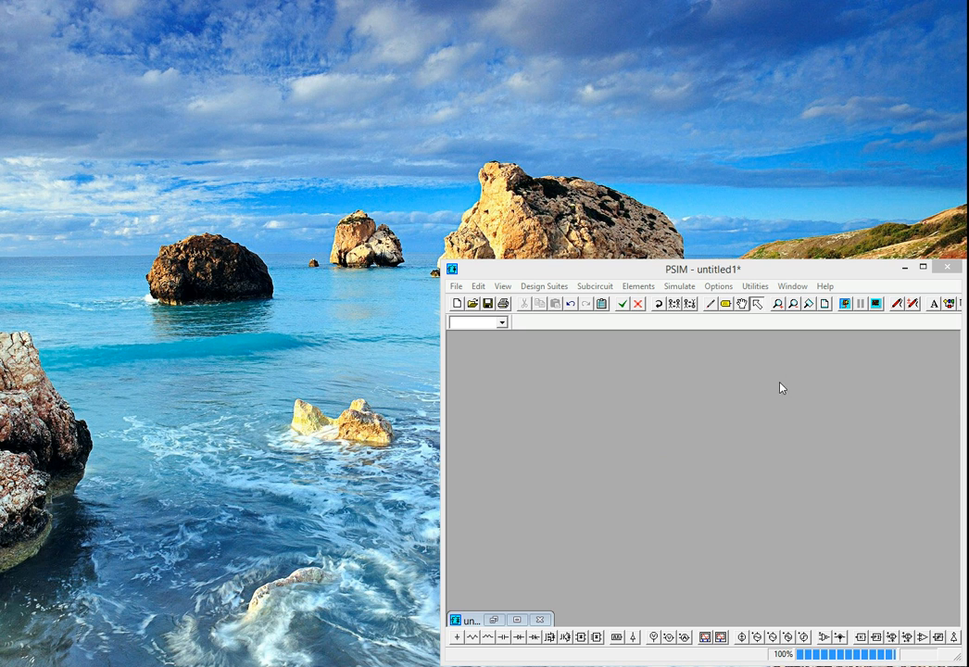
Check the installed PSIM version and its active modules in the program information
click(824, 286)
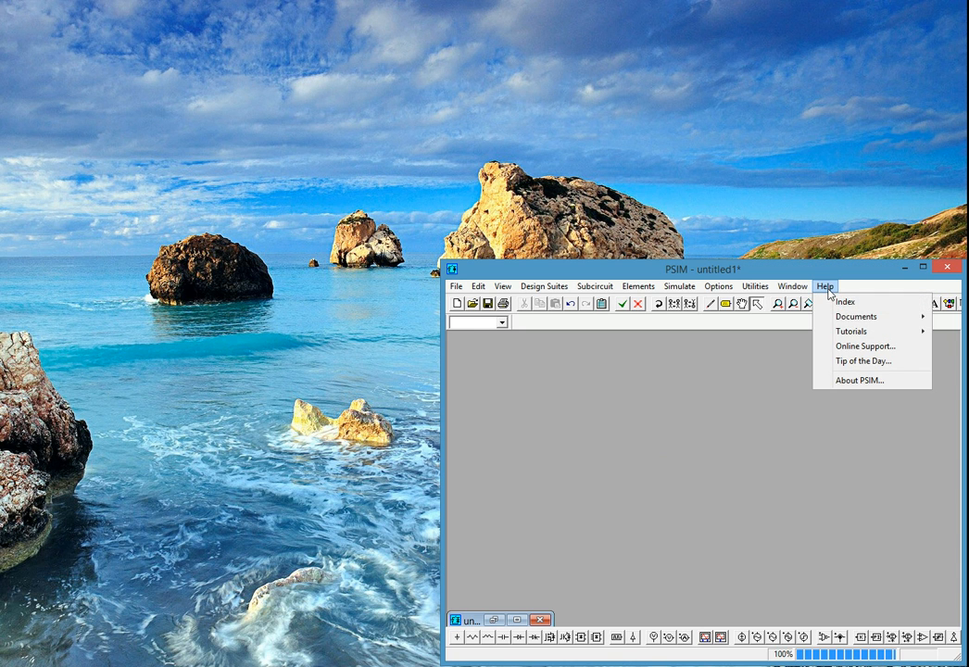
click(862, 382)
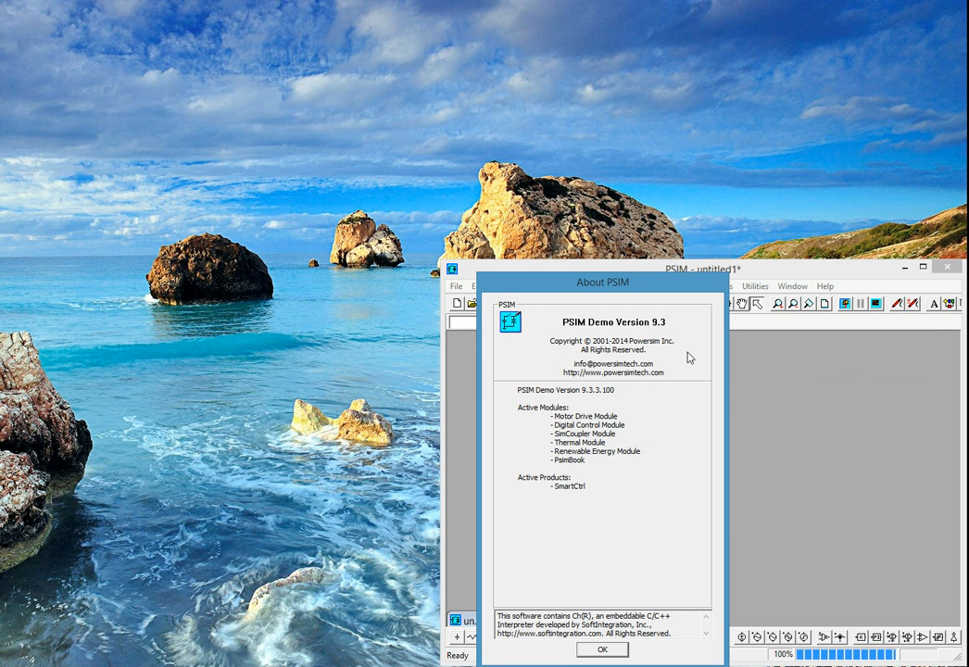
click(602, 650)
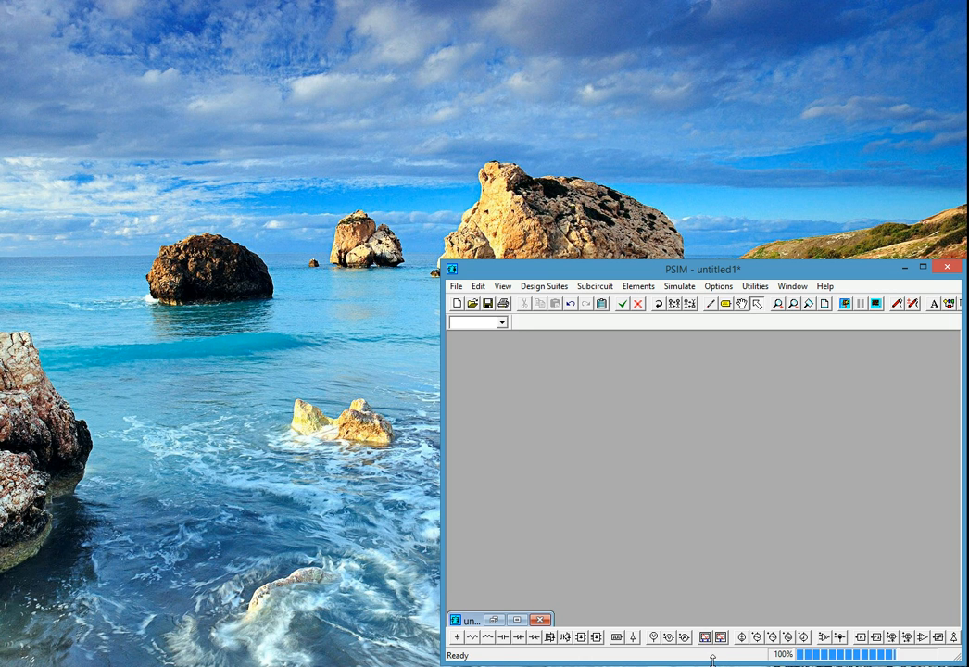
Create a new blank schematic and maximize it inside the program window
drag(712, 662, 713, 666)
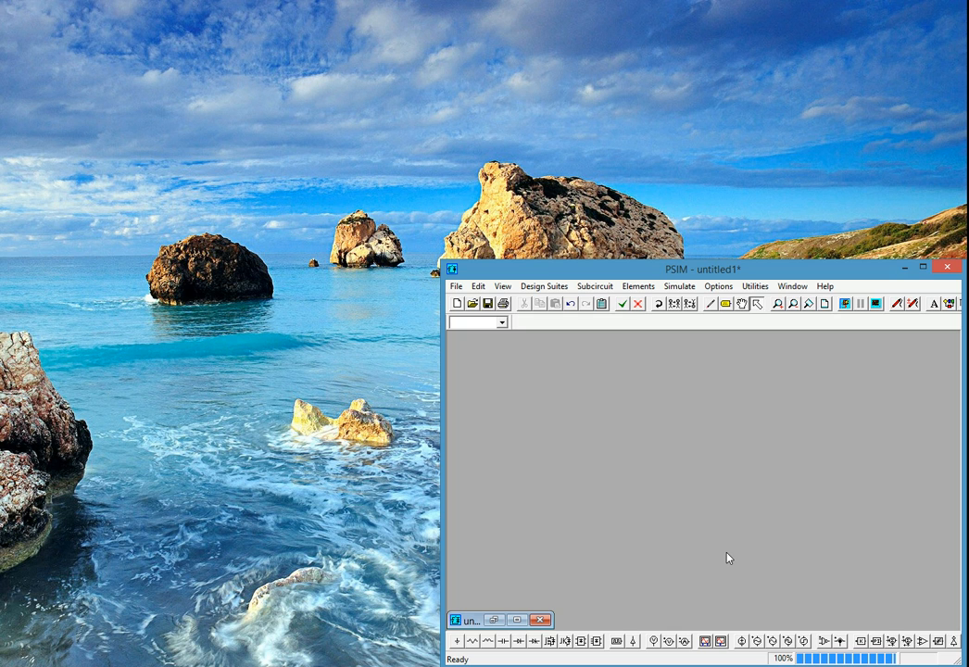
click(458, 306)
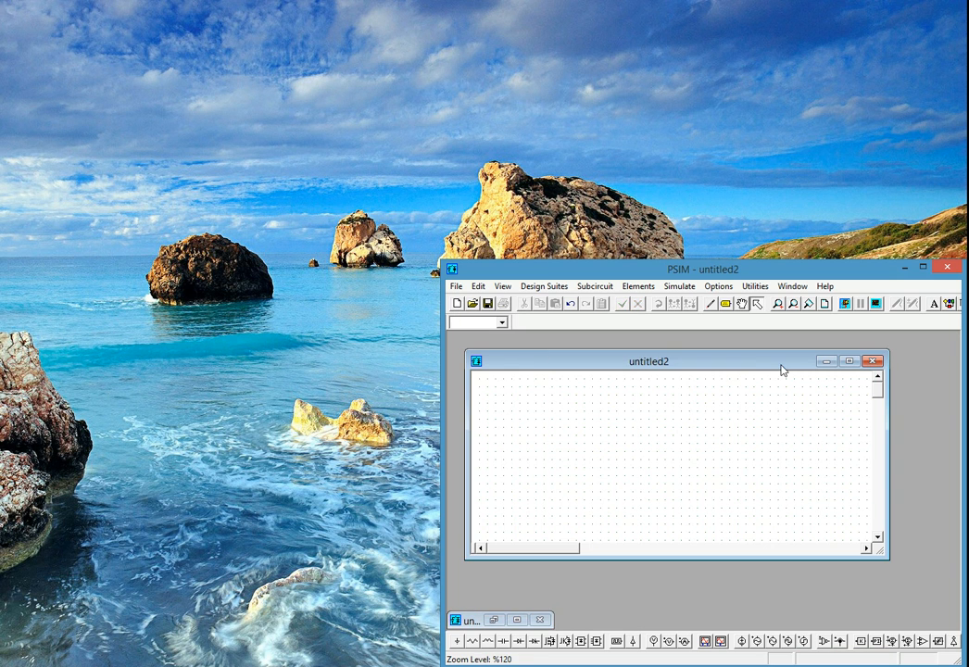
click(852, 365)
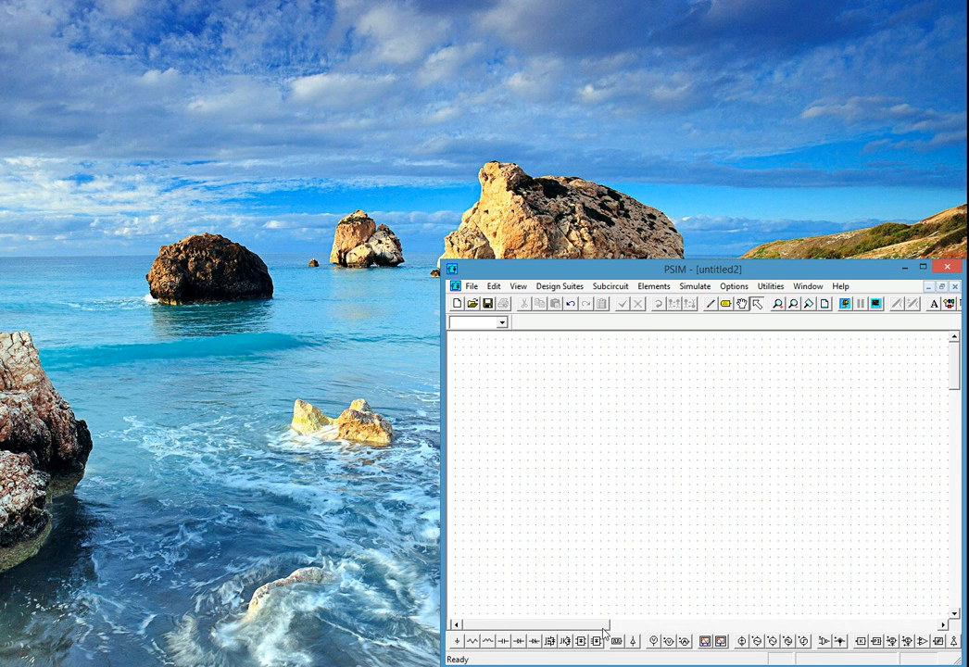
click(657, 287)
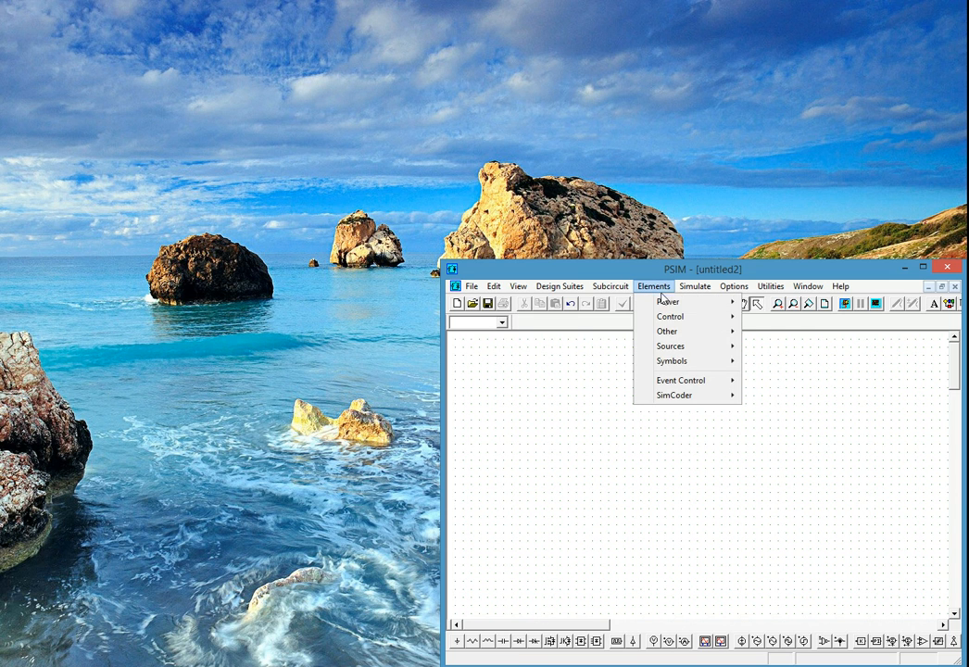
mouse_move(699, 303)
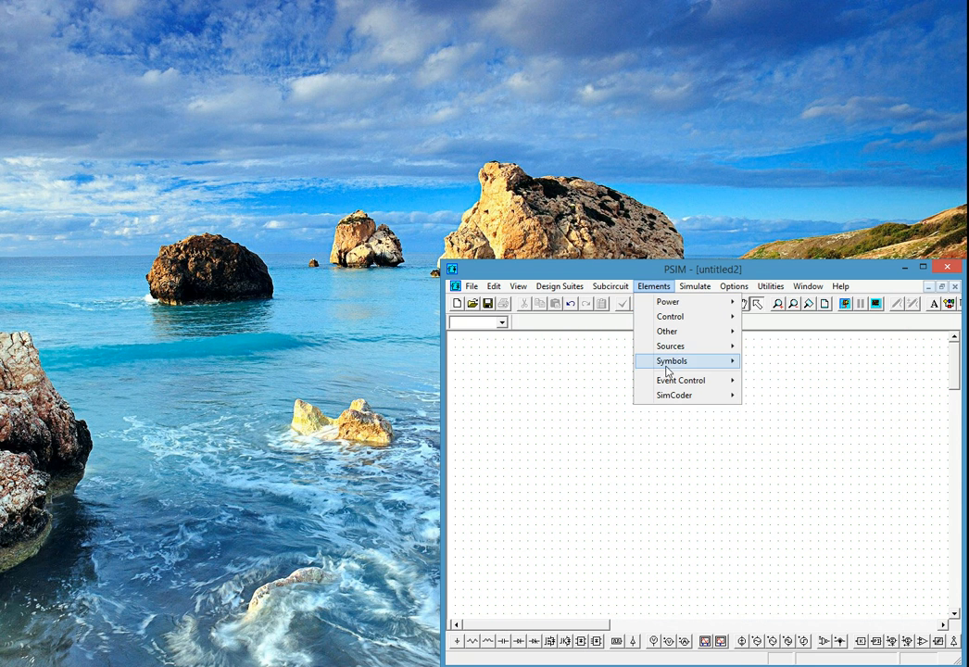
click(700, 269)
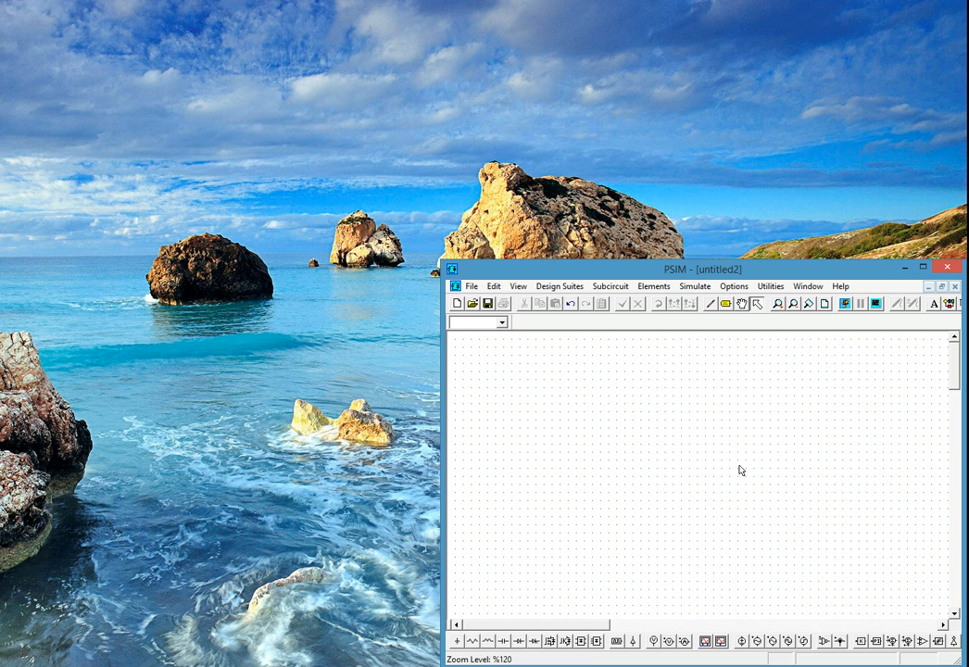
Place a vertical sinusoidal voltage source and a horizontal diode pointing right, above and to the right of the source
click(758, 642)
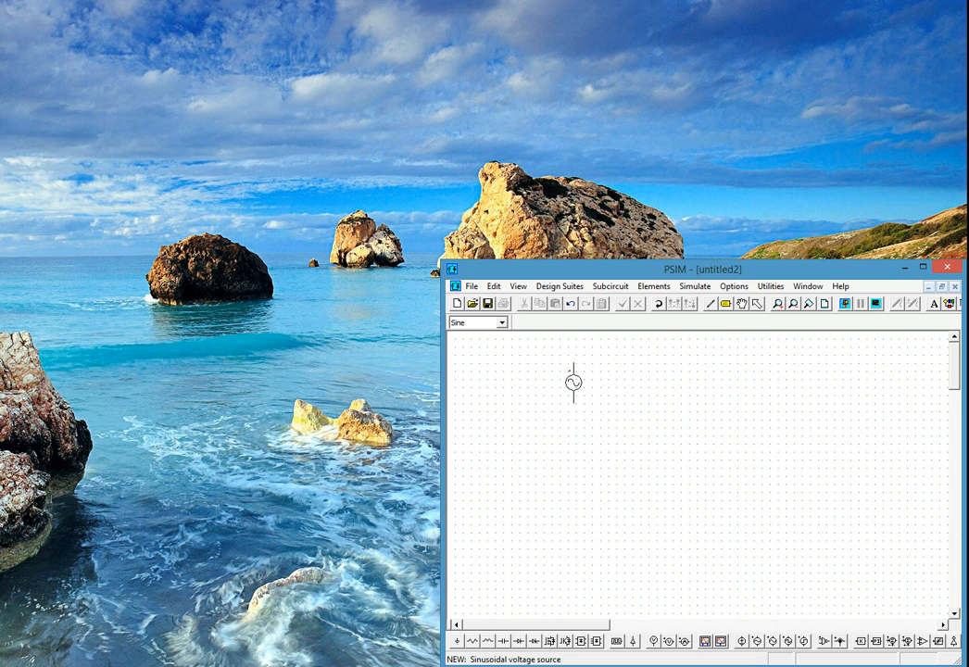
click(617, 408)
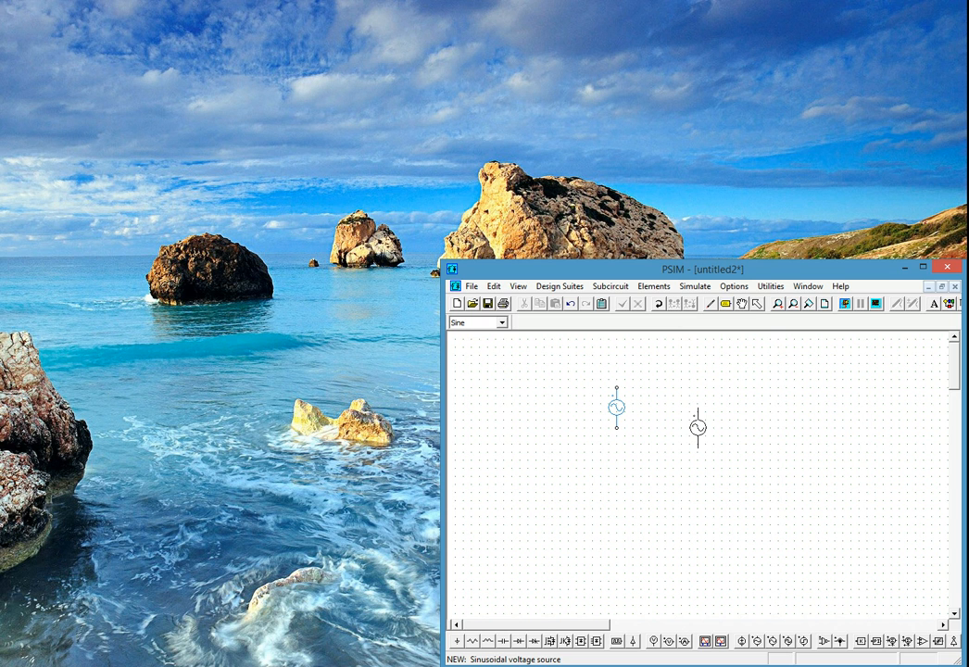
click(518, 641)
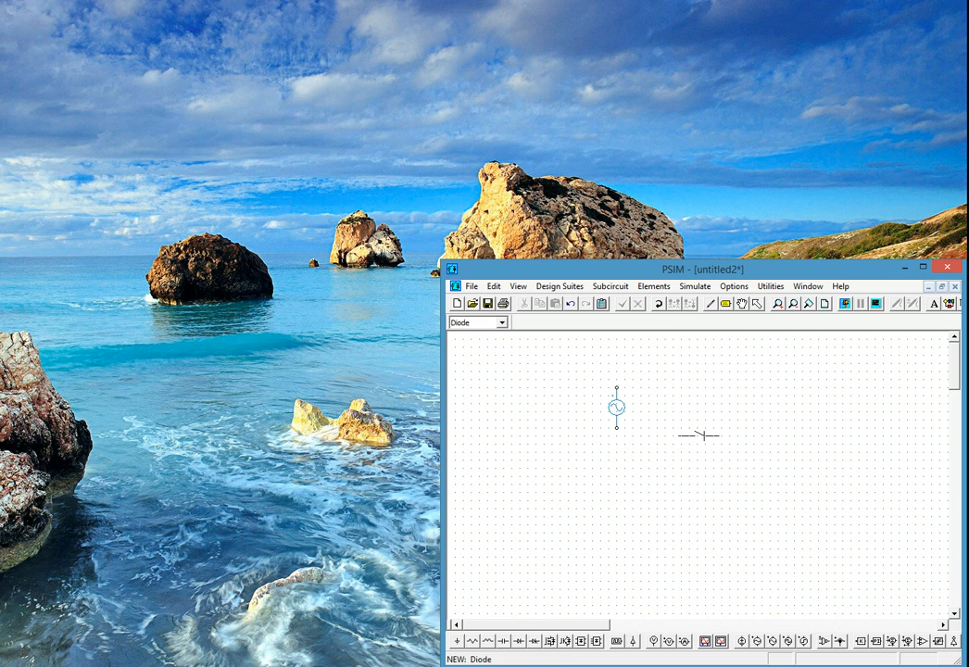
click(662, 380)
Place a capacitor rotated to vertical, to the right of the diode and level with the voltage source
click(503, 642)
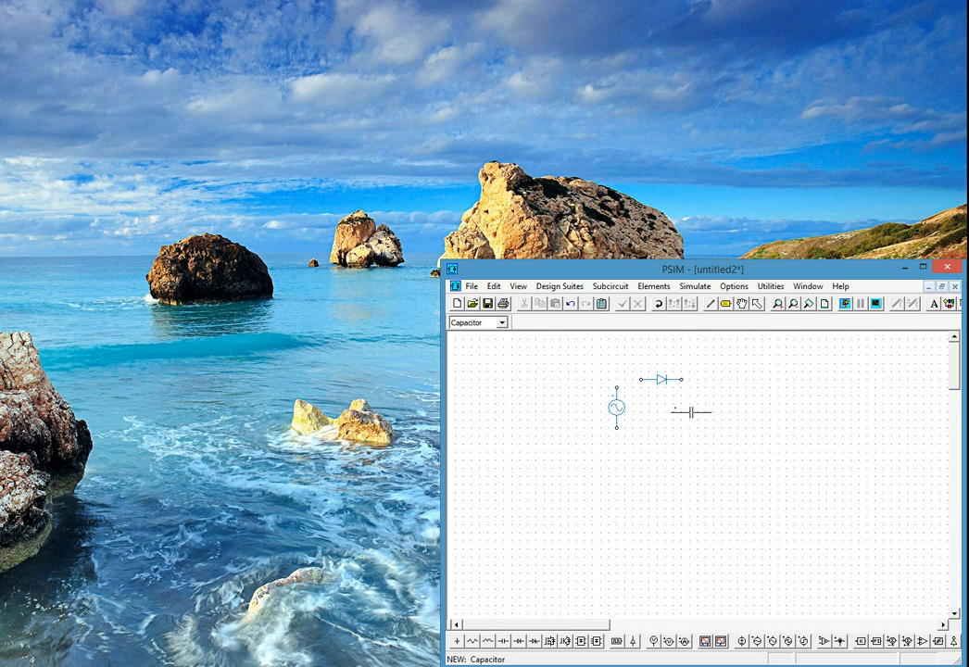
right_click(691, 412)
right_click(691, 412)
right_click(691, 412)
right_click(692, 412)
right_click(693, 412)
click(697, 407)
key(Escape)
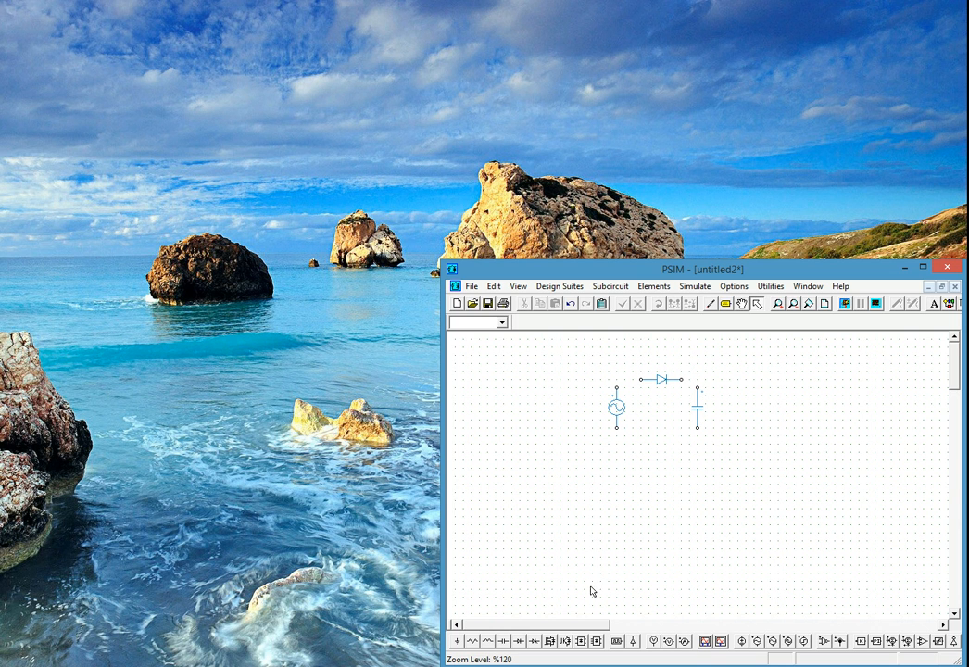
Place a resistor rotated to vertical, to the right of the capacitor and parallel to it
click(476, 648)
right_click(769, 441)
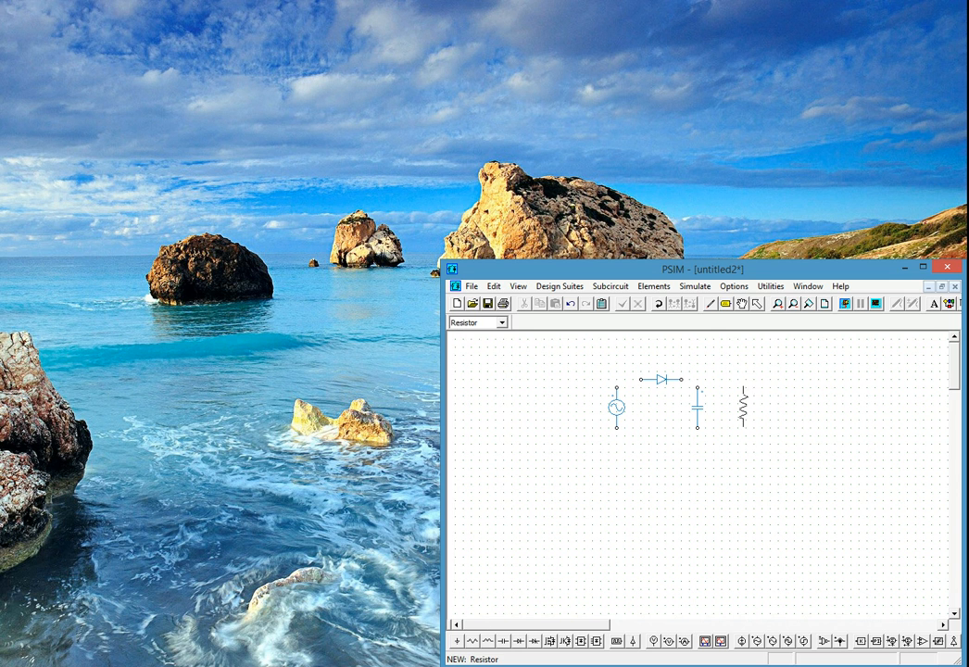
click(737, 408)
key(Escape)
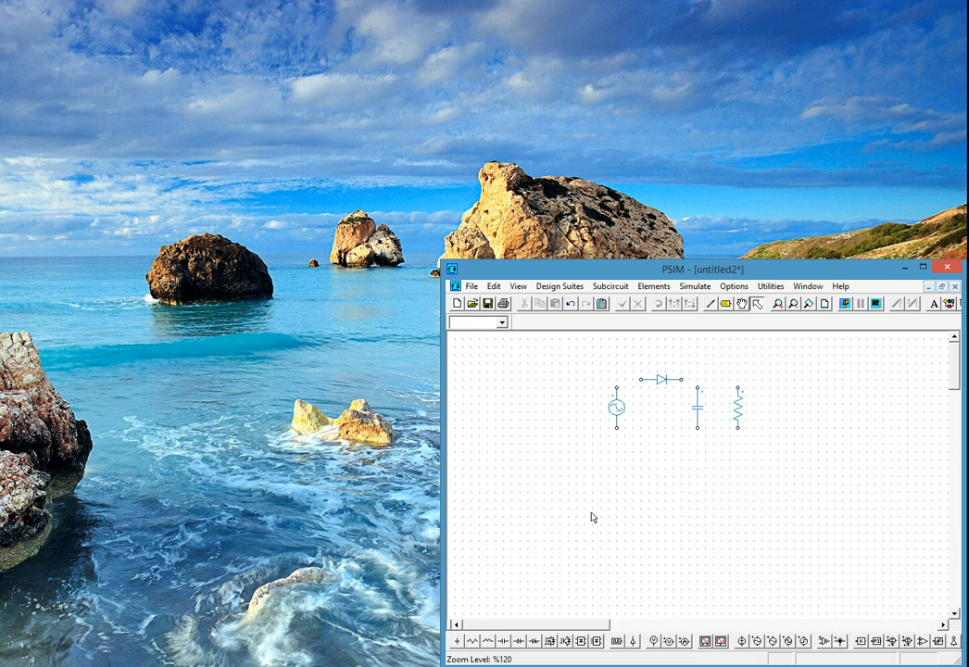
Wire the source through the diode to the parallel capacitor and resistor, and connect their lower ends back to the source
click(711, 303)
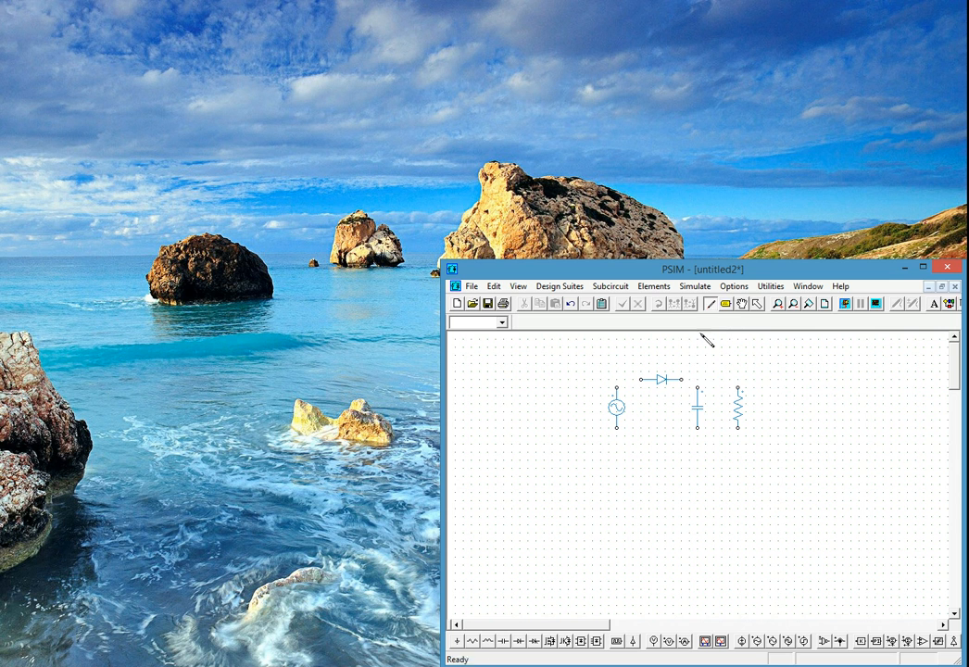
mouse_move(681, 379)
mouse_down()
mouse_move(738, 386)
mouse_move(698, 380)
mouse_up()
mouse_move(644, 383)
mouse_down()
mouse_move(616, 388)
mouse_move(684, 453)
mouse_move(741, 445)
mouse_up()
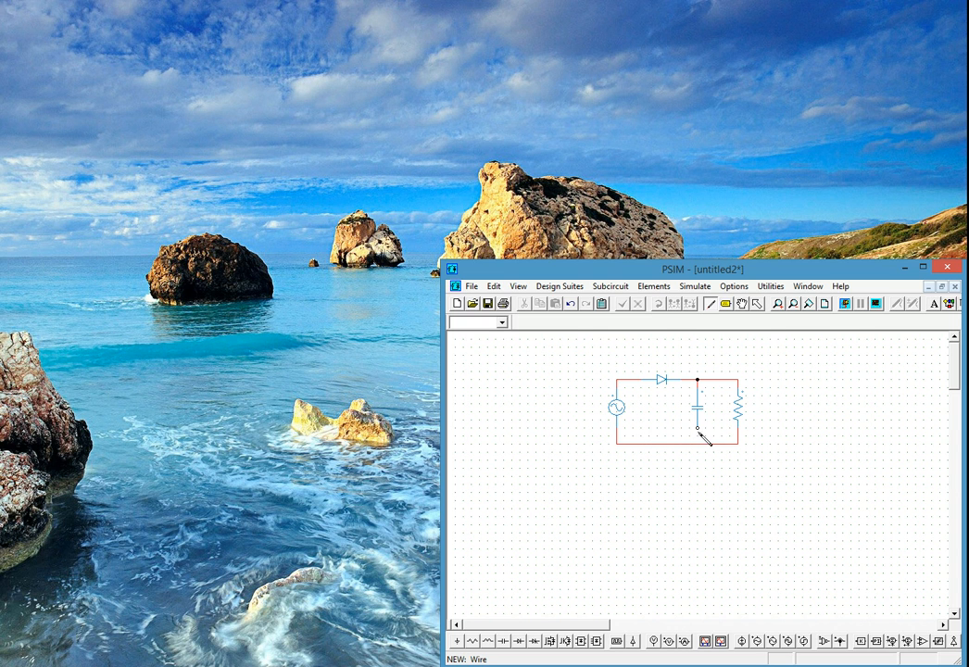
drag(698, 428, 698, 443)
Place a ground on the lower wire, at the junction below the capacitor
click(457, 641)
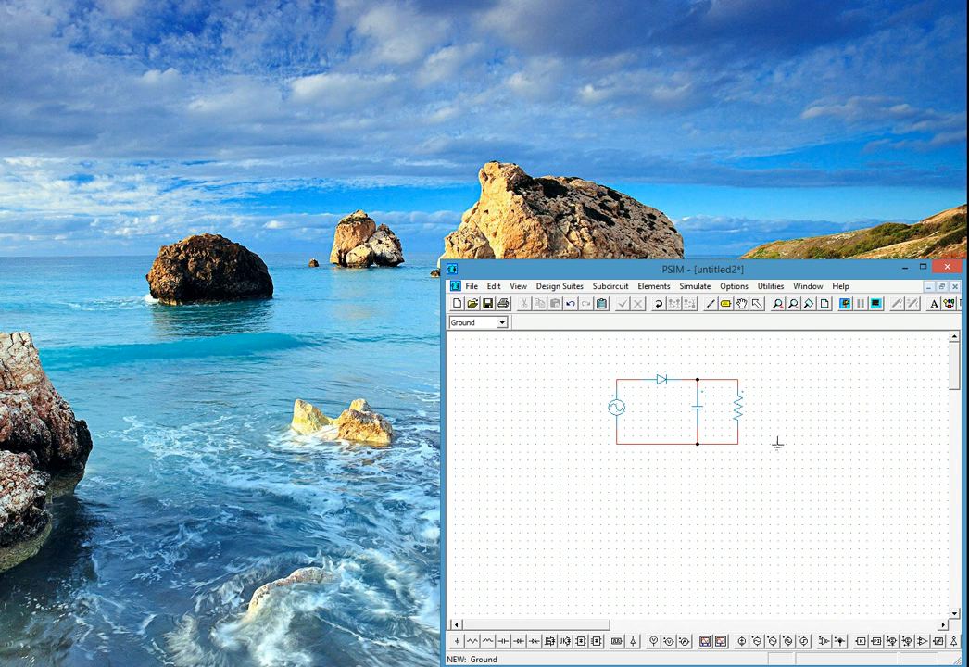
click(697, 444)
click(698, 450)
key(Escape)
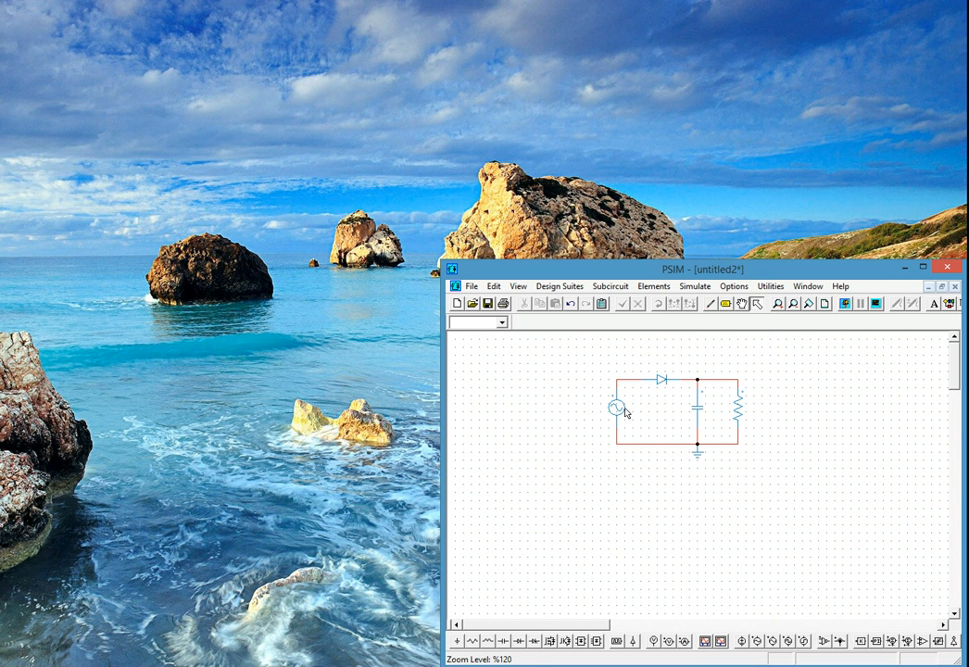
Set the sinusoidal source to 100V peak amplitude and 60Hz frequency, display both values, and move their labels left of the source
double_click(619, 413)
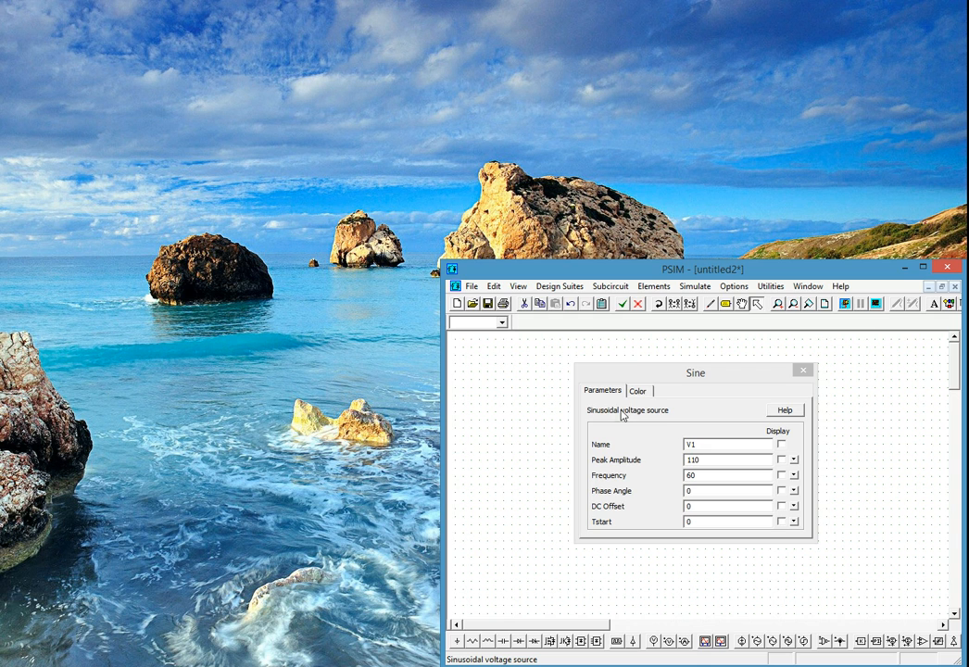
click(722, 460)
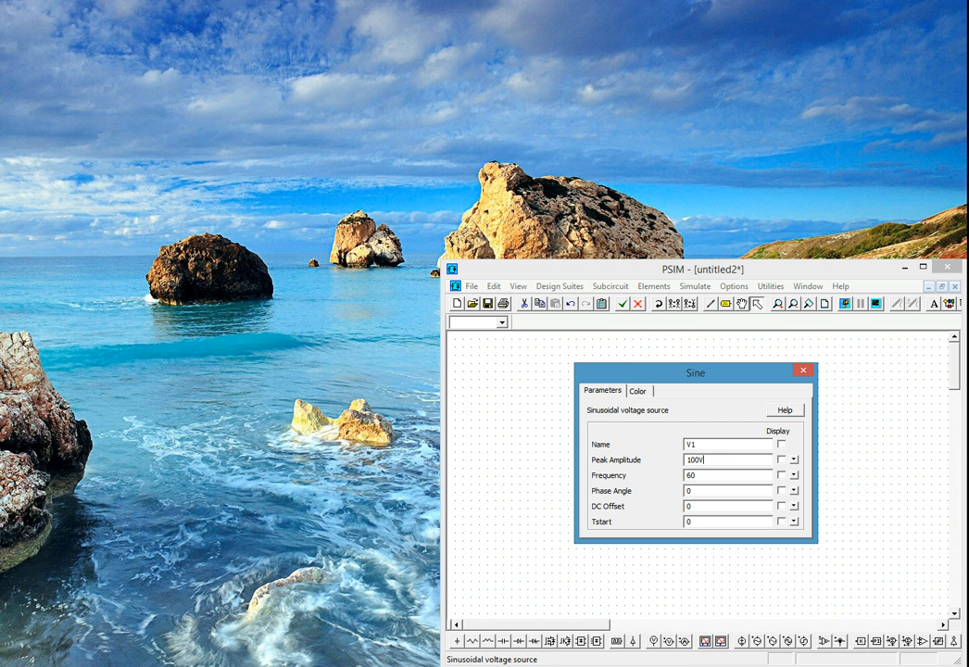
click(781, 460)
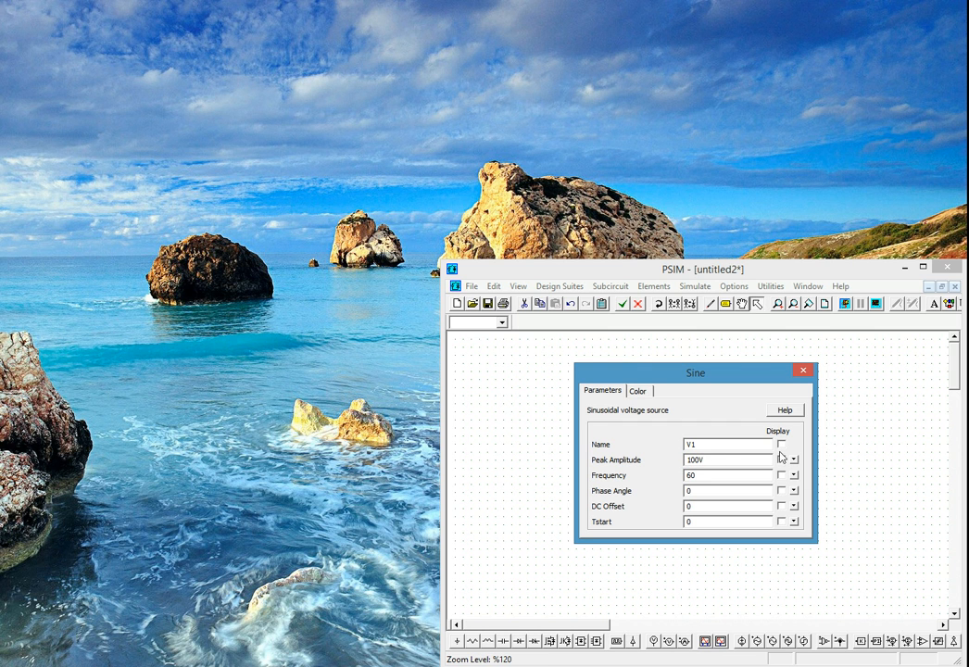
click(722, 476)
text(Hz)
click(803, 371)
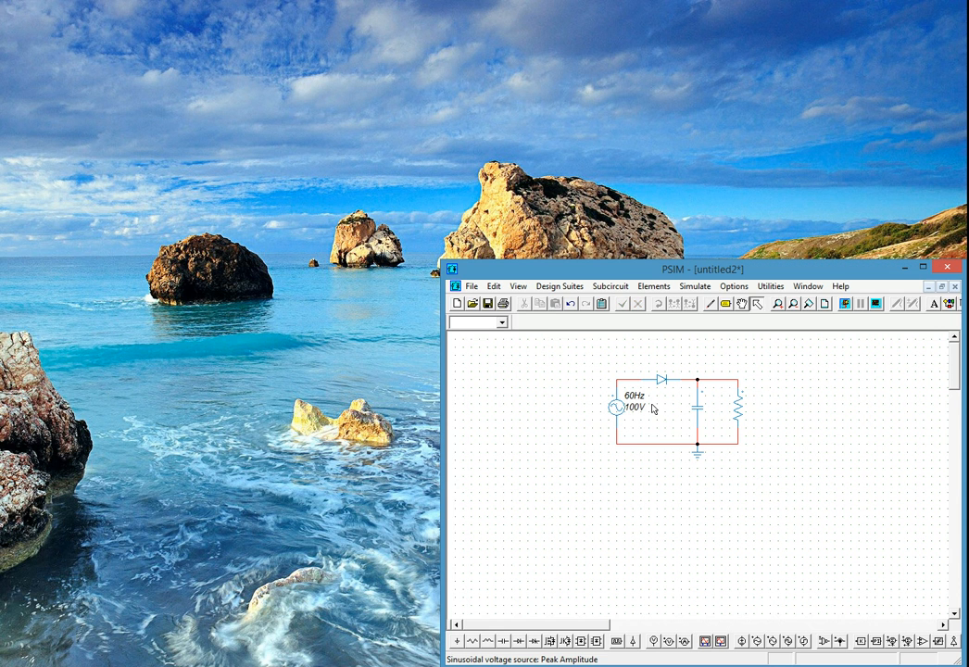
drag(638, 405, 616, 432)
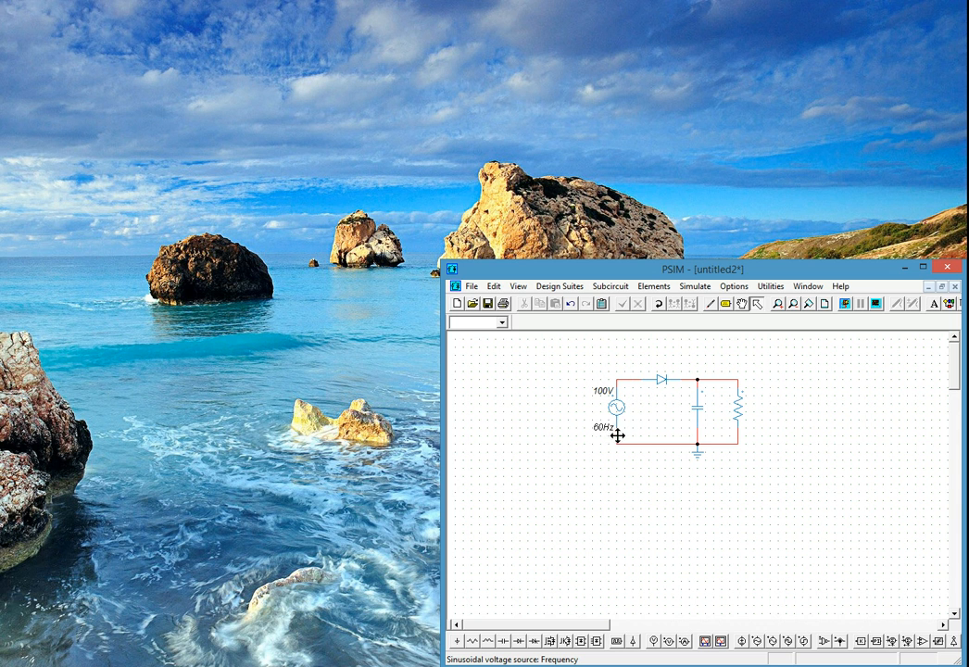
Set the diode's Current Flag to 1 and display its name on the schematic
double_click(662, 379)
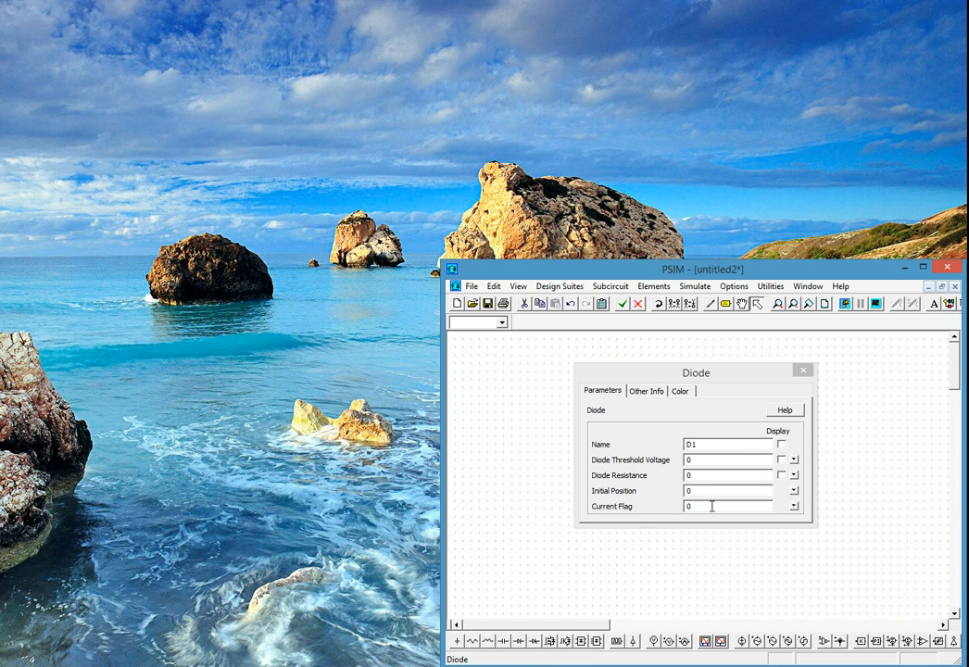
drag(726, 509, 684, 508)
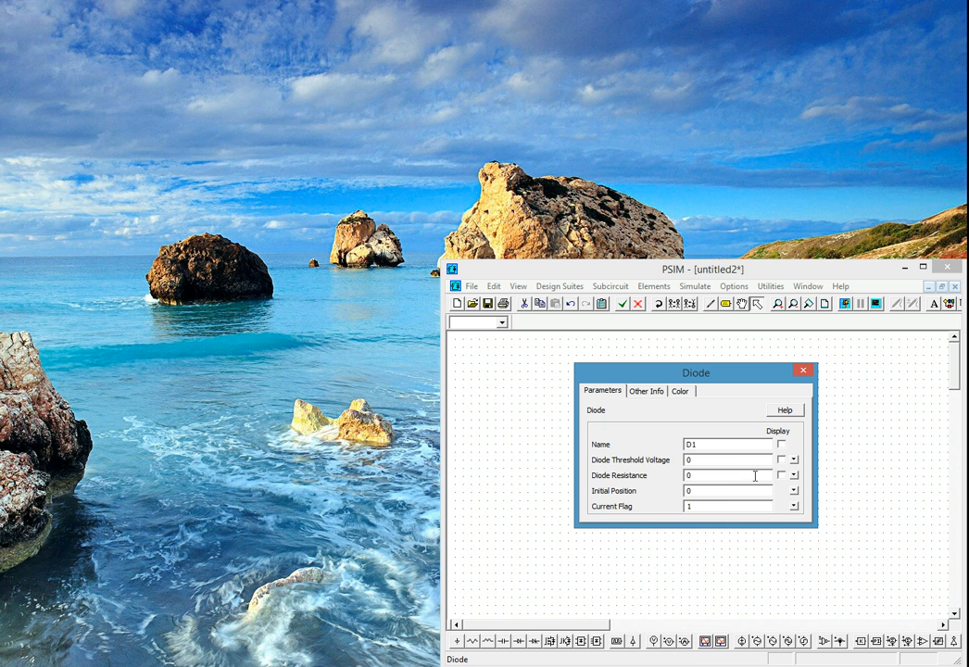
click(781, 444)
click(802, 370)
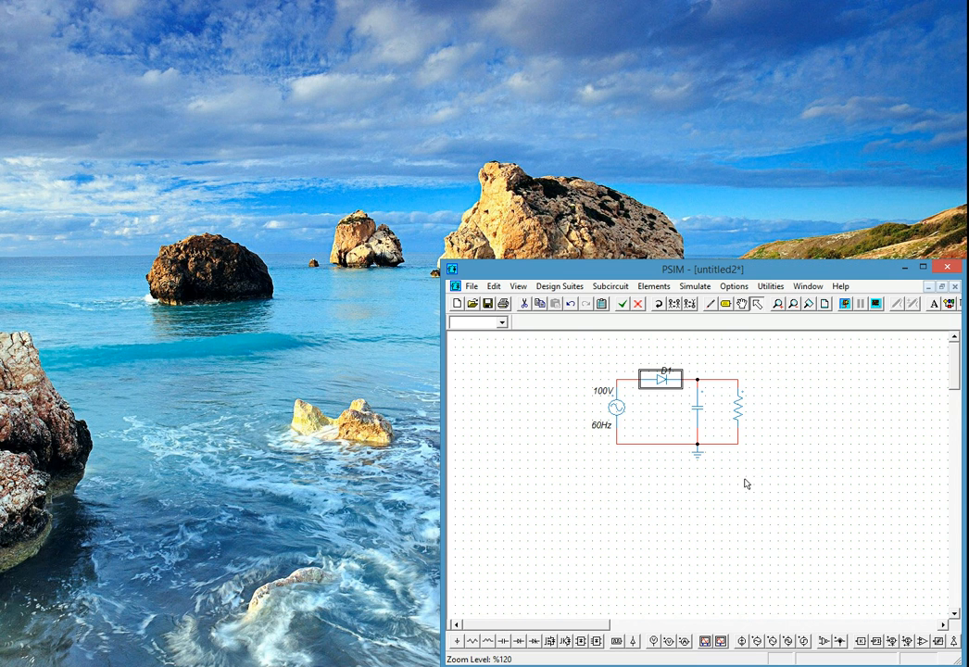
Set the capacitor to 83.3uF with Current Flag 1, and display its name and capacitance
double_click(698, 408)
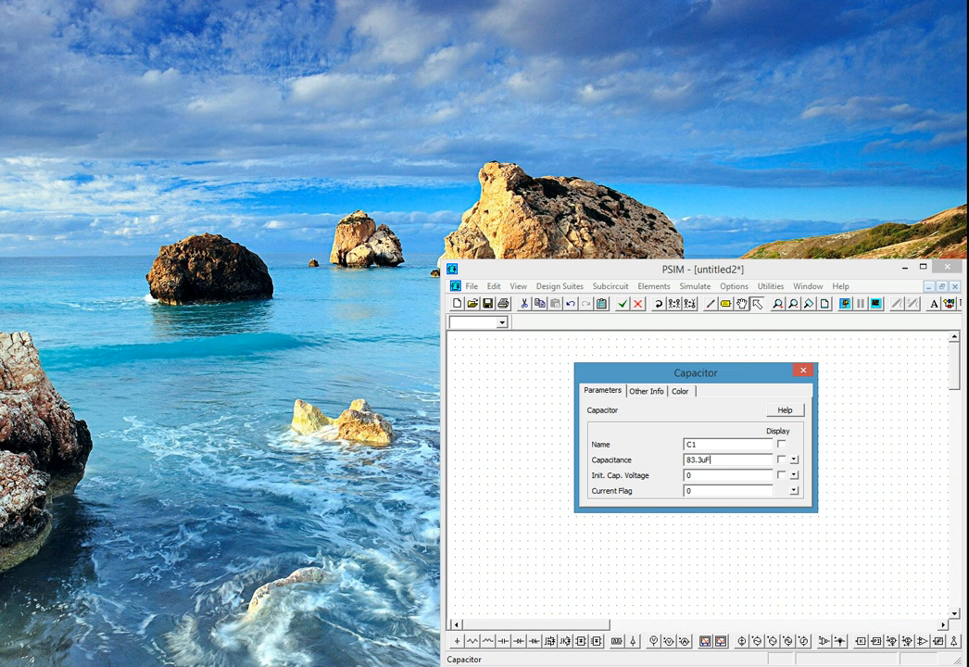
click(781, 460)
click(781, 445)
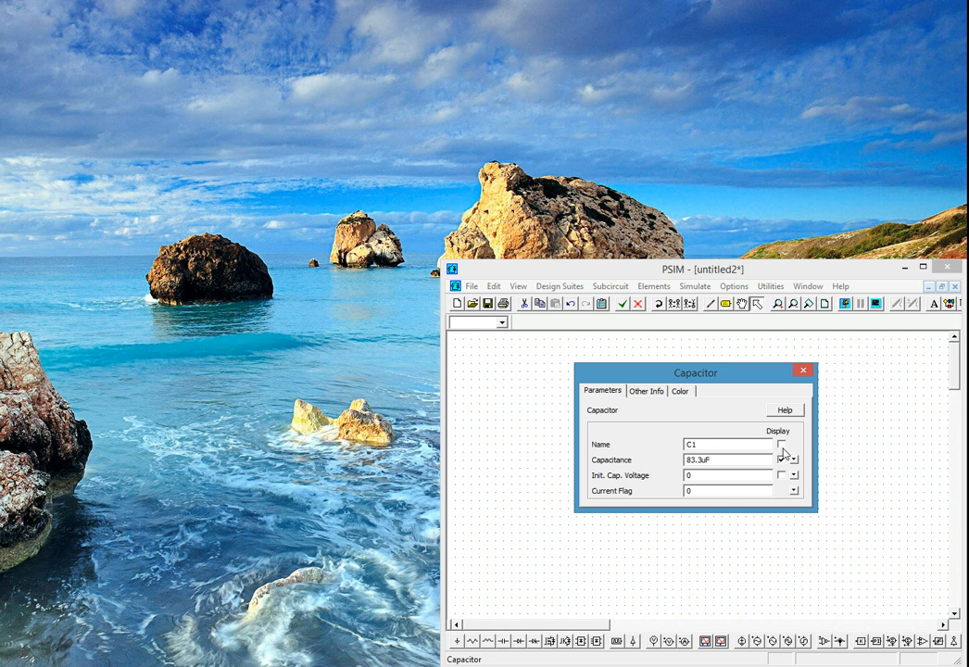
double_click(727, 489)
text(1)
click(803, 370)
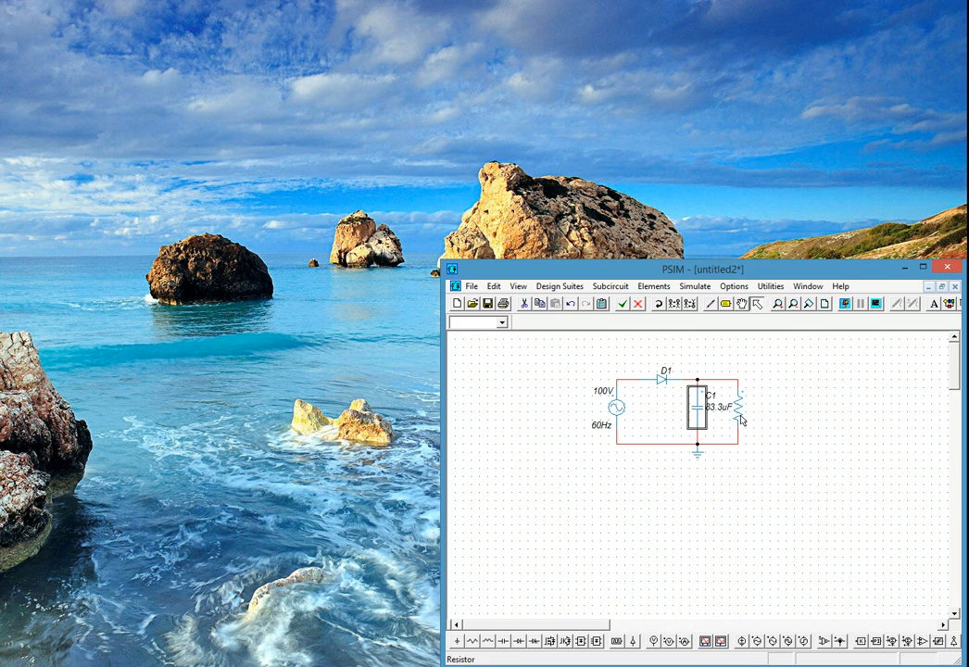
Move the capacitor's name and capacitance labels to the left of its symbol, clear of the resistor
drag(717, 406, 680, 404)
click(782, 421)
click(675, 428)
drag(682, 429, 679, 429)
click(781, 426)
Set the resistor to 10k with Current Flag 1, and display its name and resistance
double_click(739, 414)
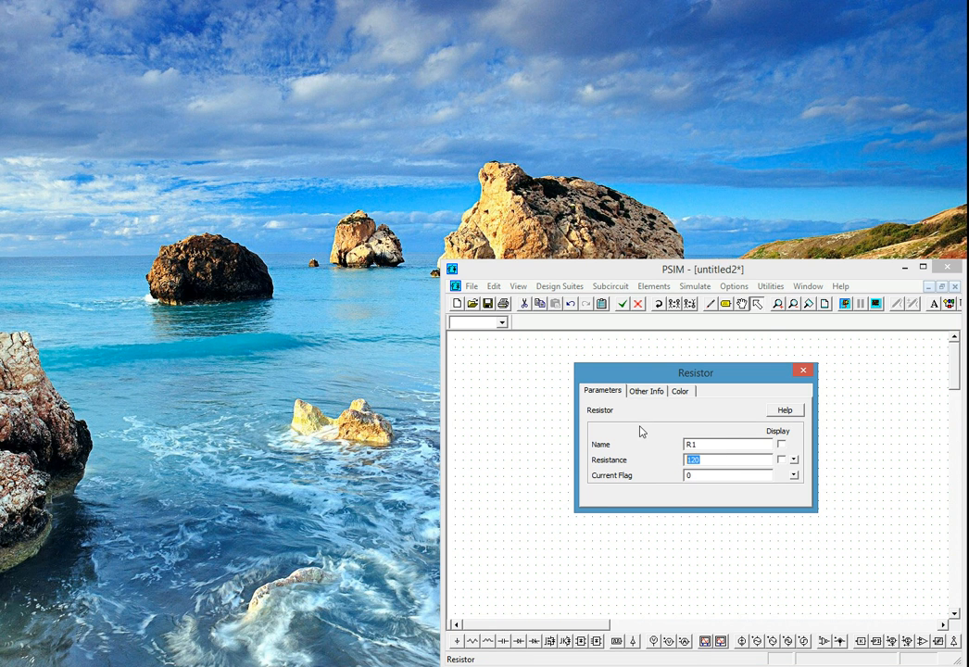
text(10)
click(781, 459)
double_click(713, 478)
text(1)
click(781, 444)
click(805, 372)
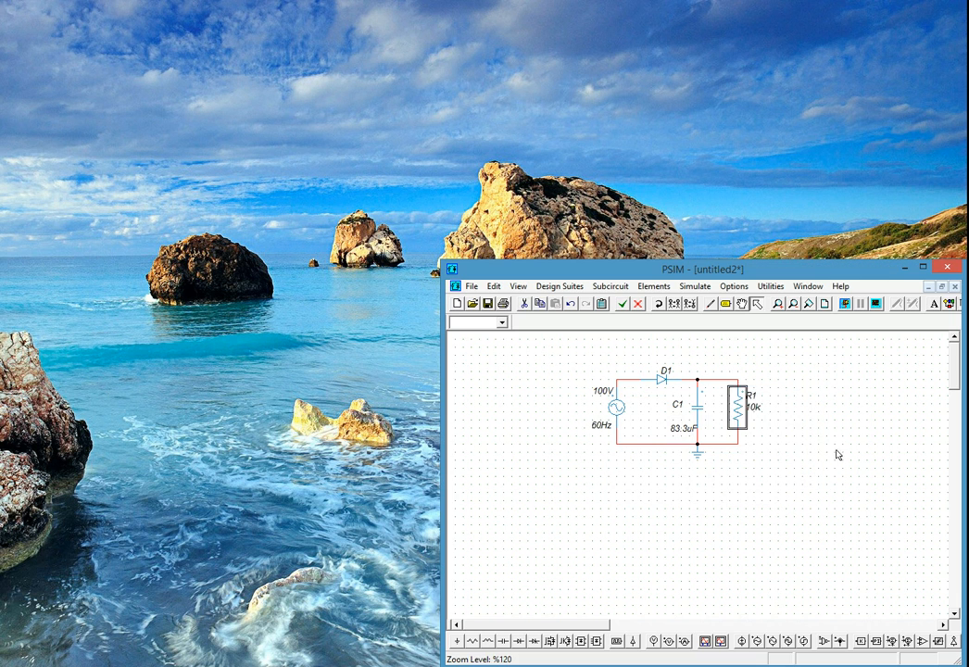
Reposition the resistor's name and resistance labels so they sit clear to the right of its symbol
mouse_move(760, 415)
mouse_down()
mouse_move(761, 427)
mouse_move(760, 399)
mouse_up()
click(754, 396)
click(829, 416)
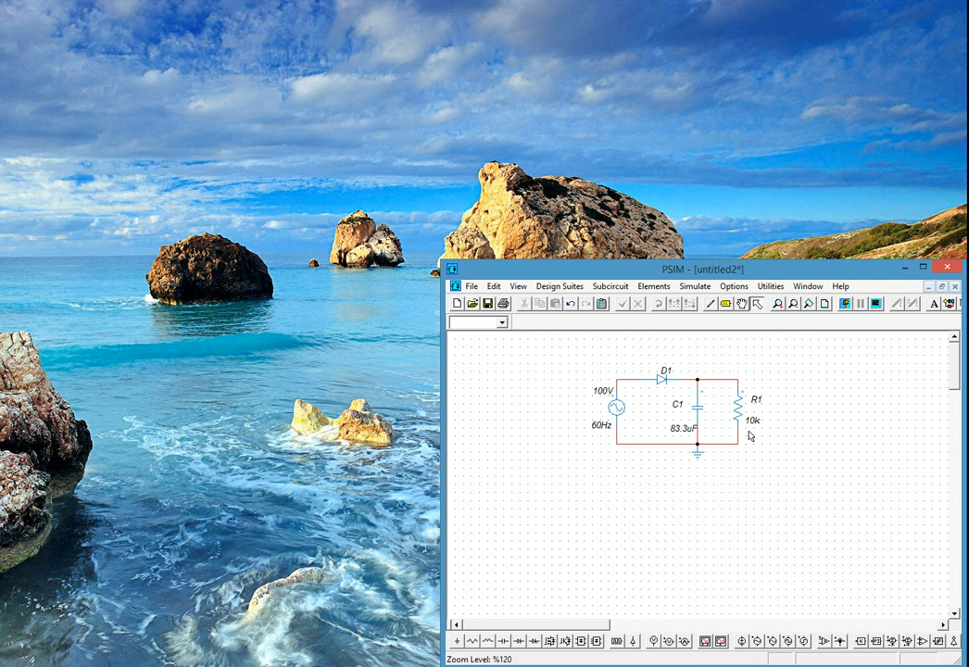
Place a node-to-ground voltage probe on the node above the resistor and name it Vo
click(654, 641)
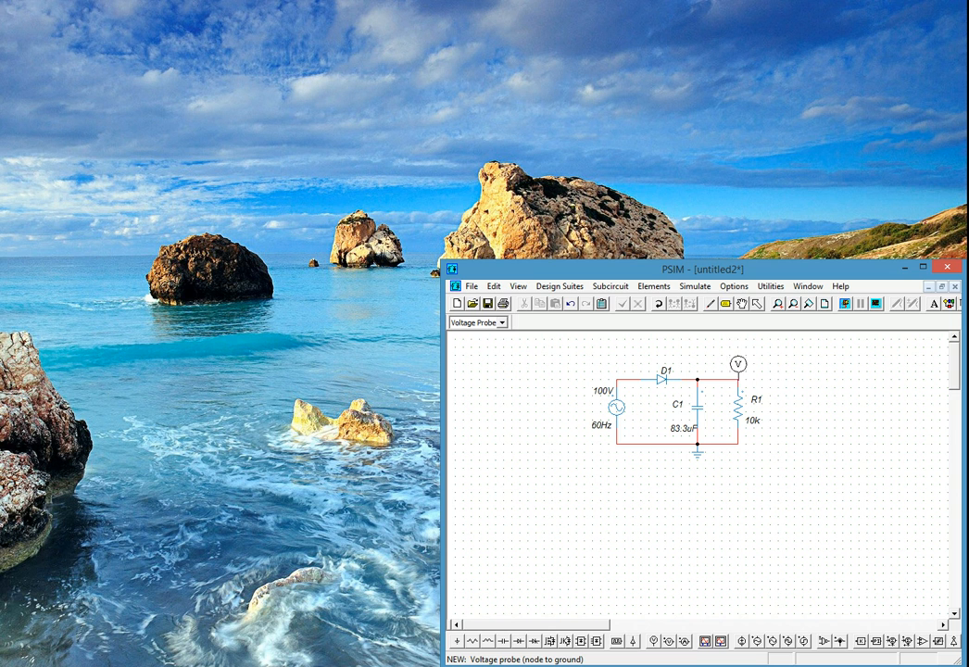
click(737, 378)
key(Escape)
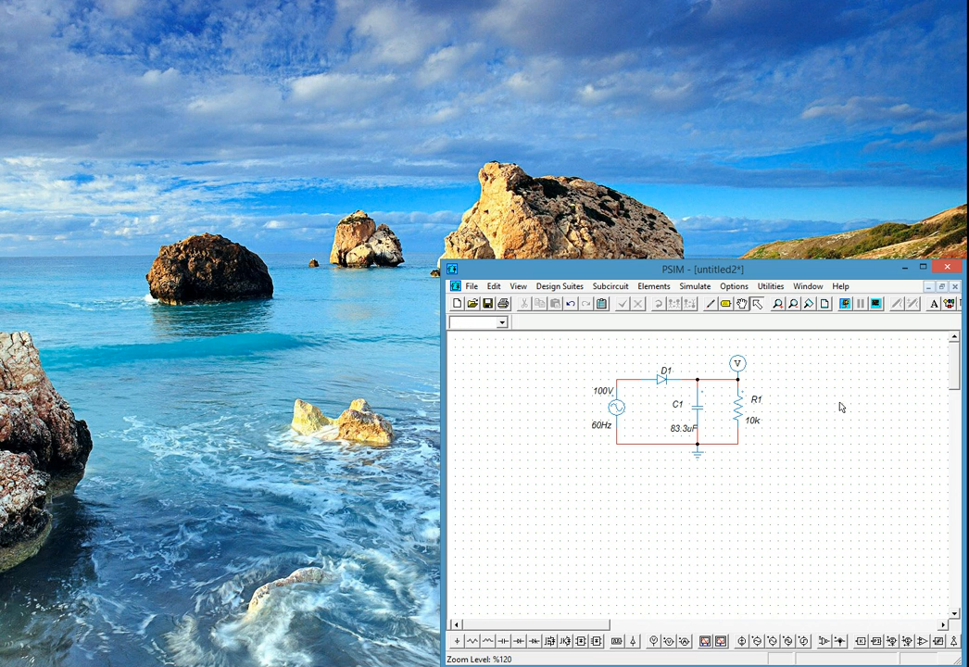
double_click(737, 363)
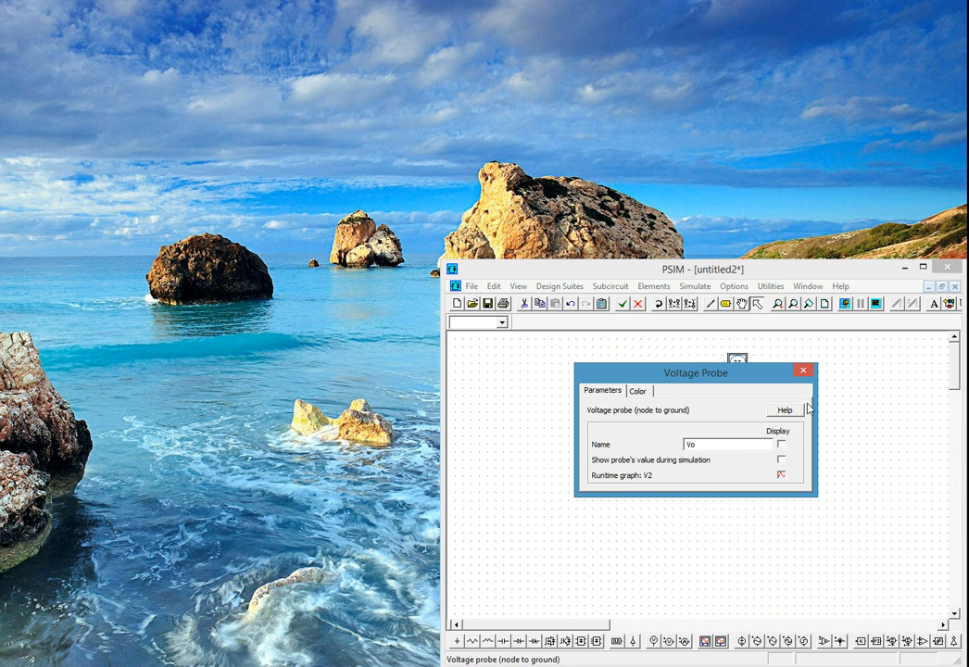
key(Escape)
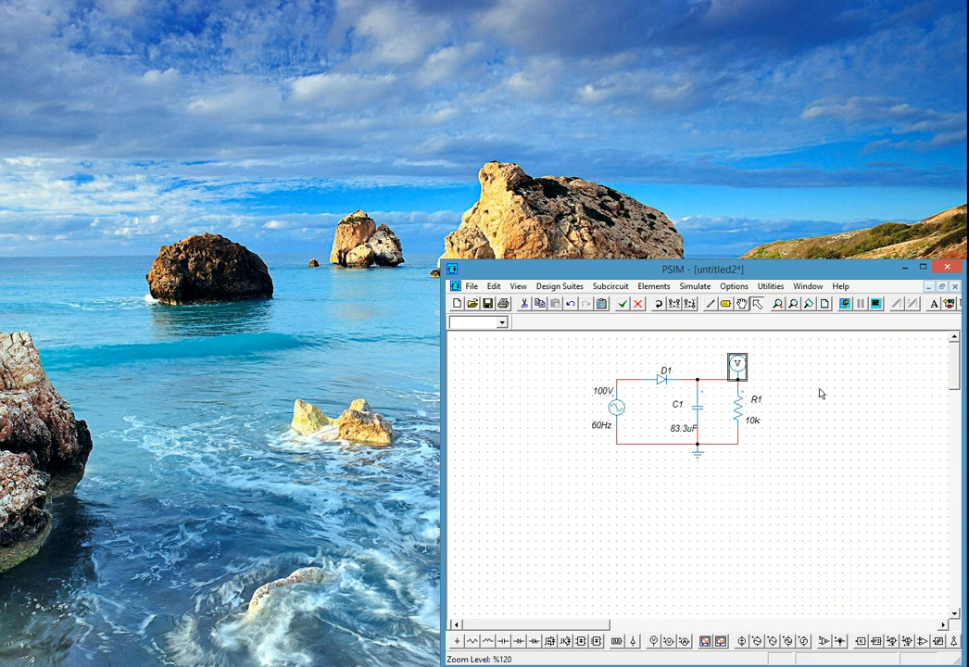
click(858, 388)
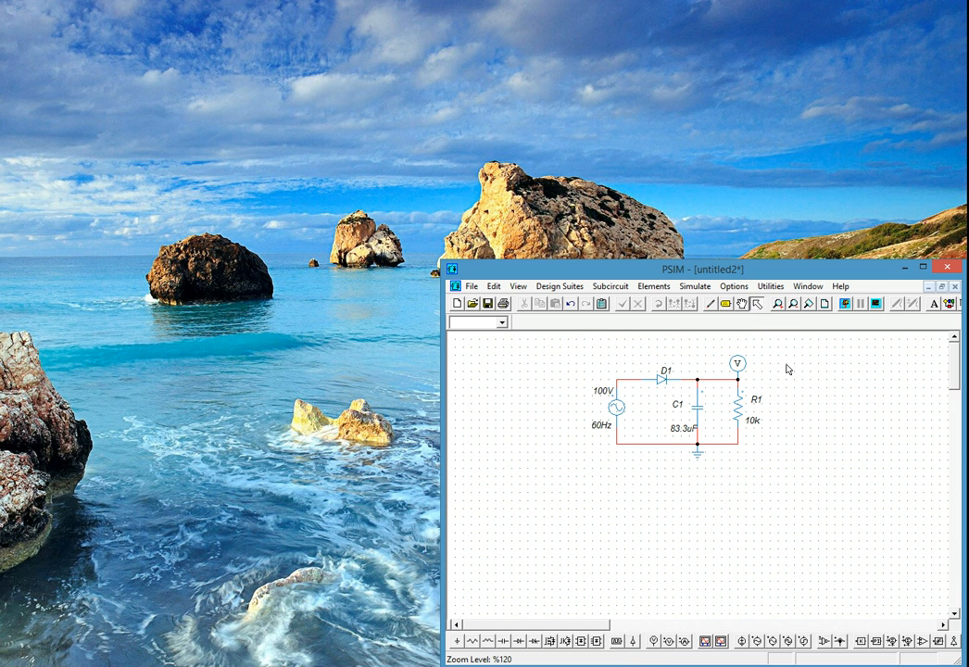
Move the whole circuit slightly down and to the right, making room above the diode
click(779, 306)
click(780, 306)
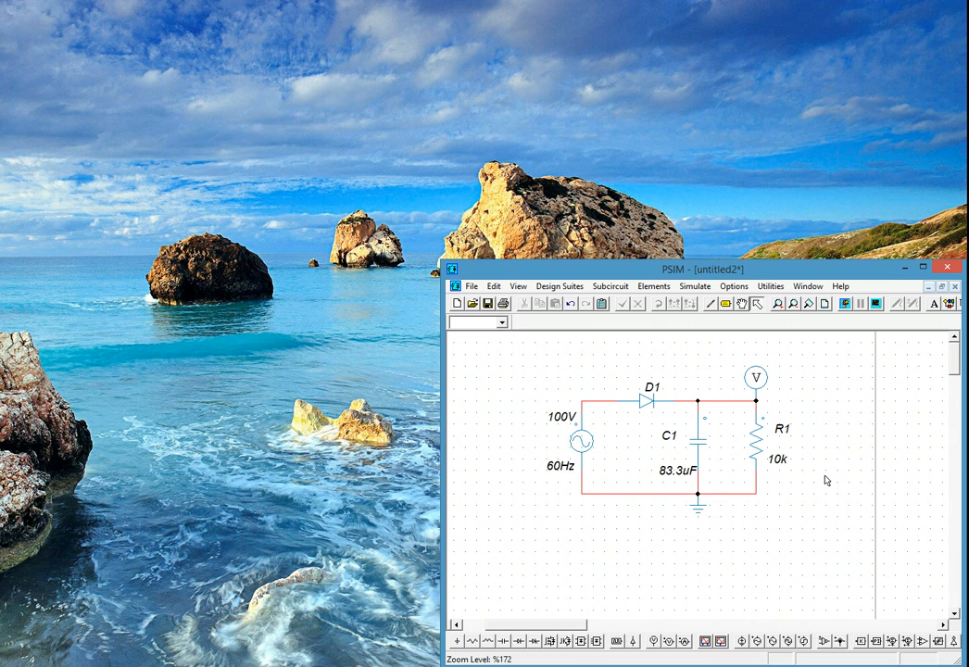
scroll(826, 475, down, 1)
scroll(826, 474, up, 1)
scroll(958, 365, down, 1)
scroll(952, 361, up, 1)
drag(517, 341, 813, 567)
drag(703, 448, 714, 483)
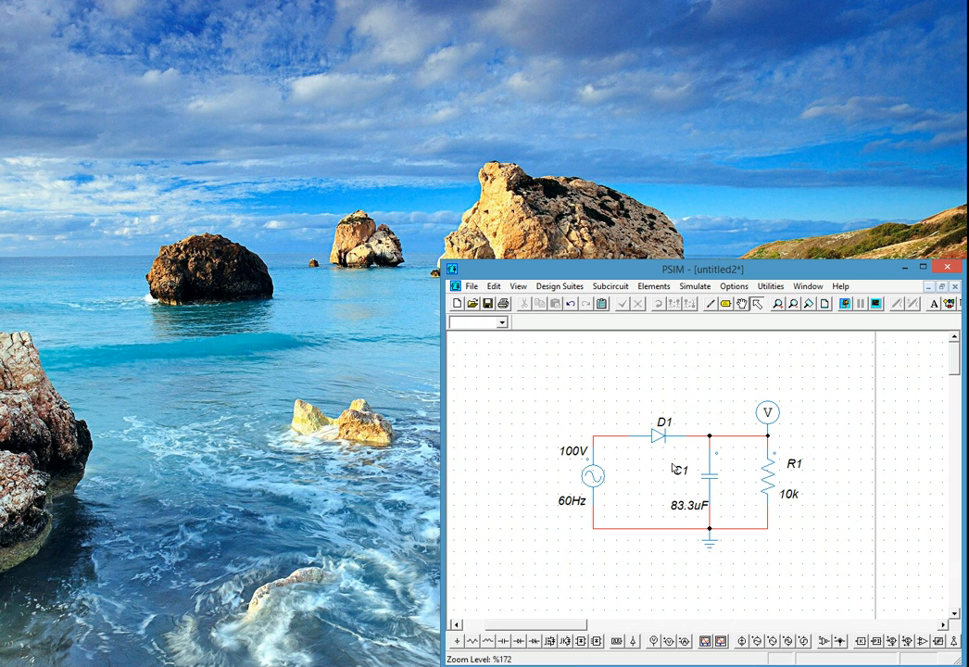
Place a node-to-node voltage probe above the diode and wire its terminals across the diode, positive side at the anode
click(671, 643)
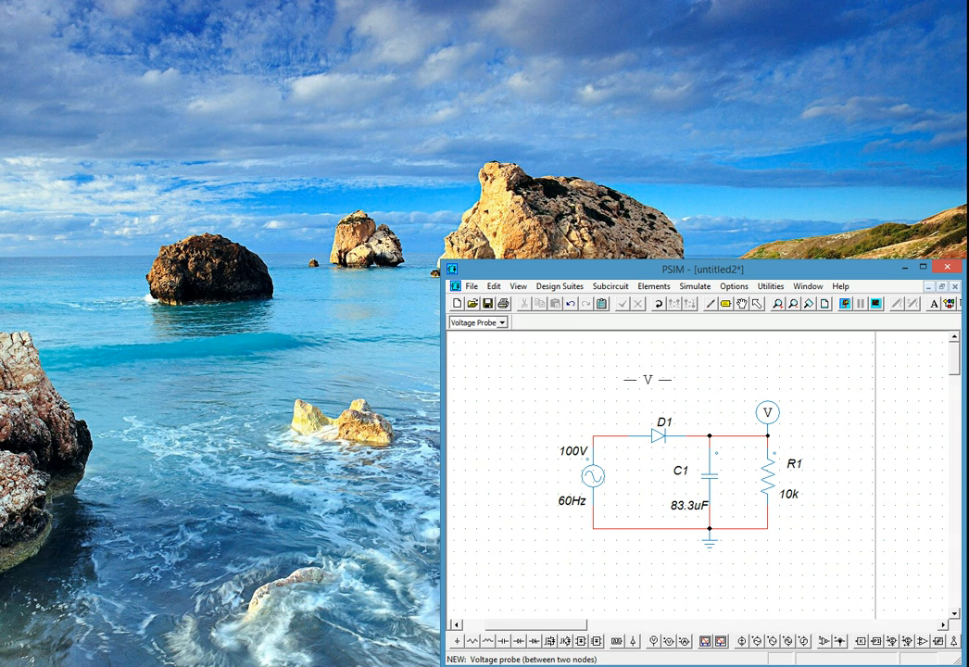
click(651, 389)
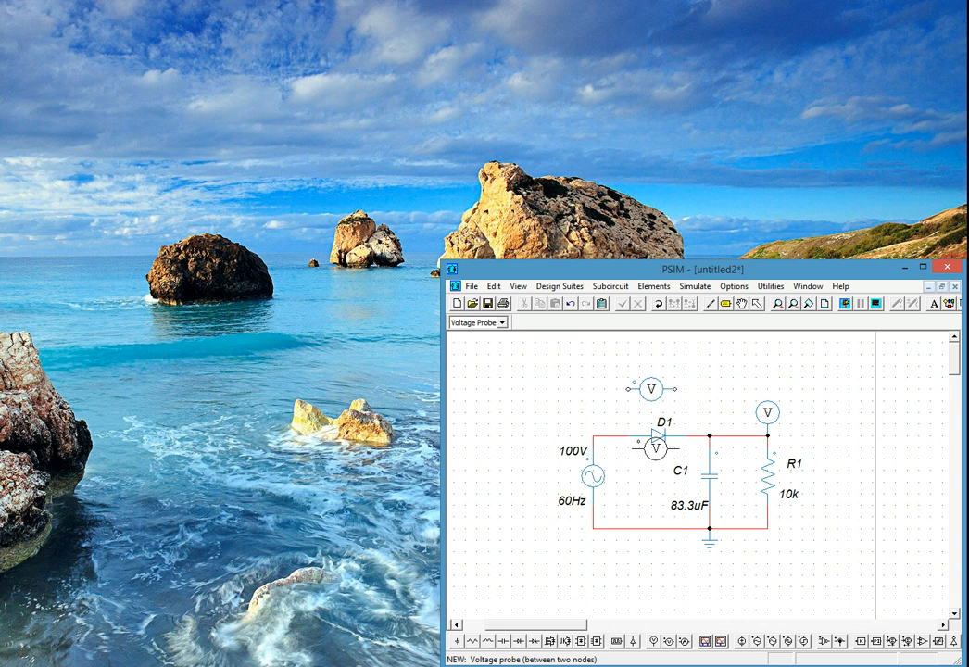
key(Escape)
click(710, 303)
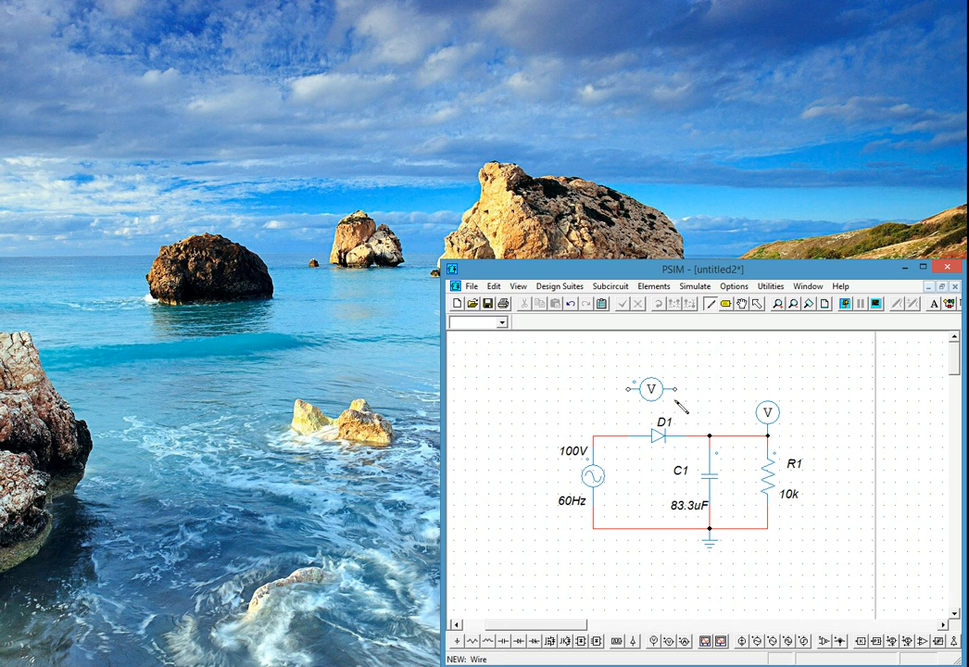
drag(681, 402, 710, 435)
drag(633, 391, 616, 436)
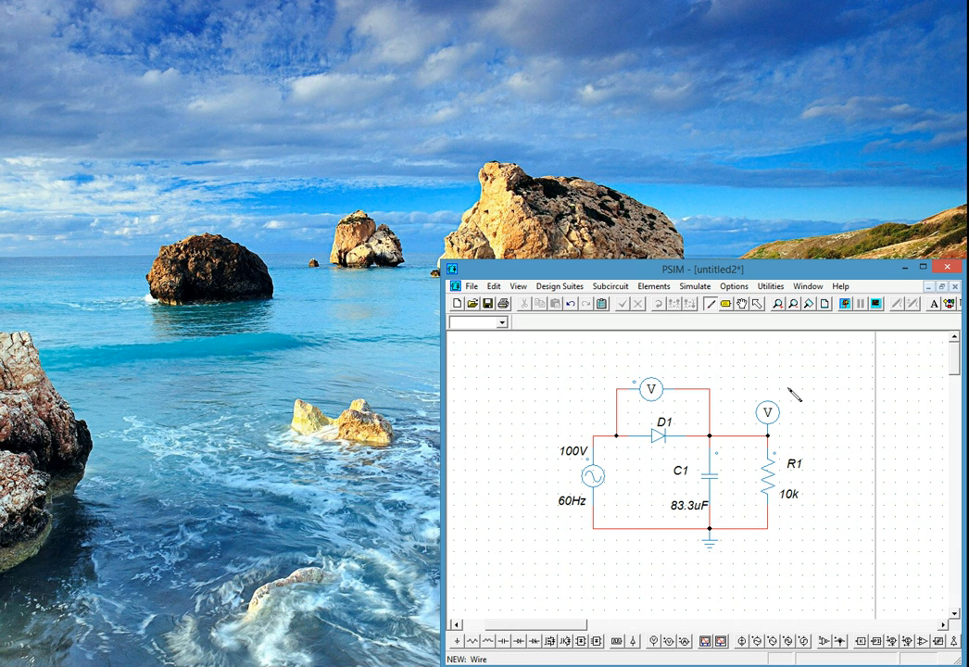
Rename the voltage probe across the diode as Vd
double_click(650, 387)
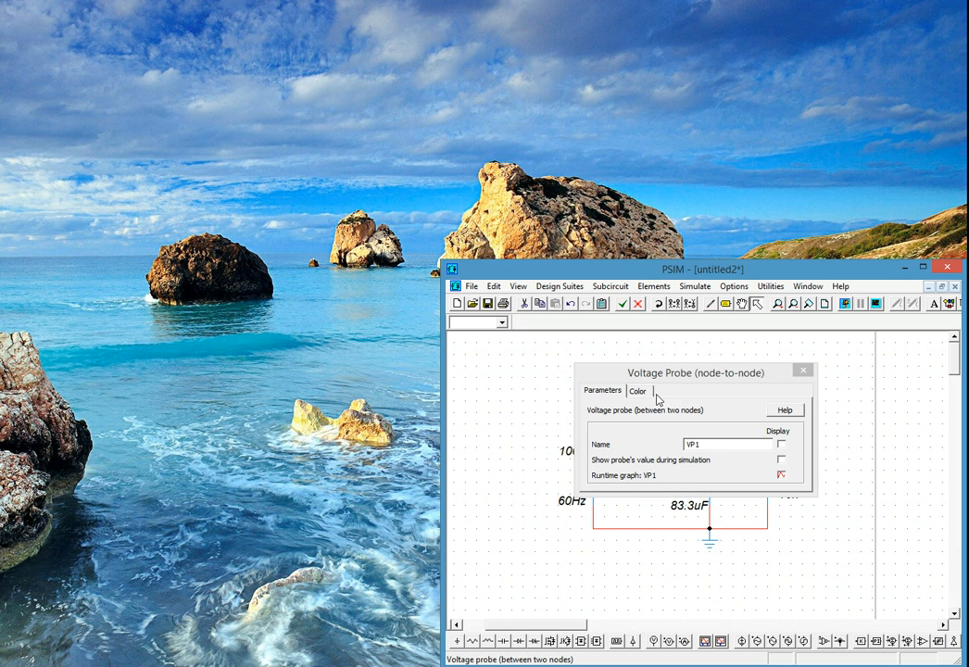
click(728, 441)
key(BackSpace)
key(BackSpace)
text(d)
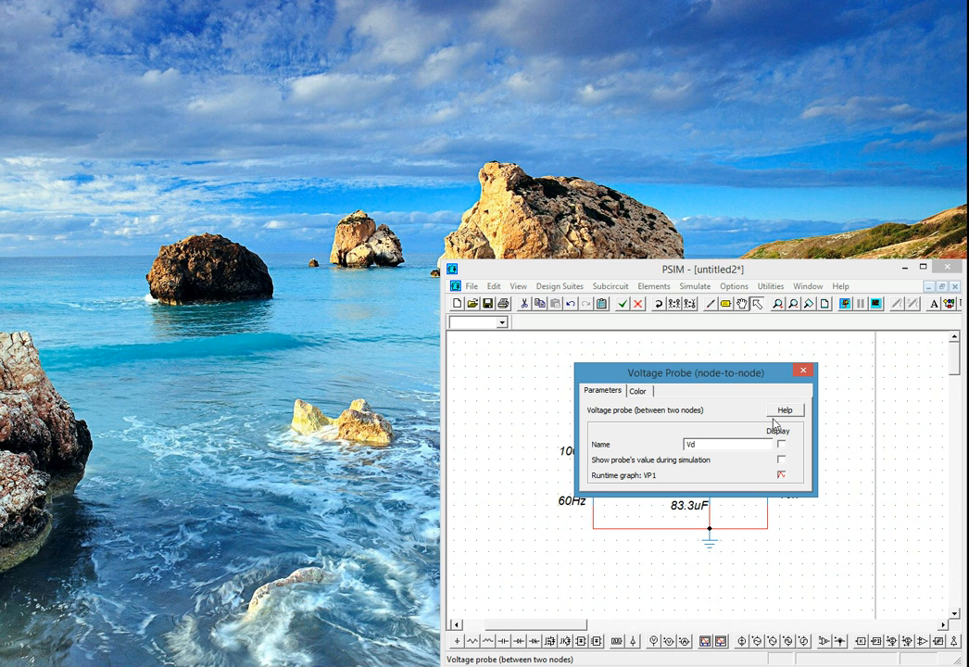
click(806, 373)
click(842, 405)
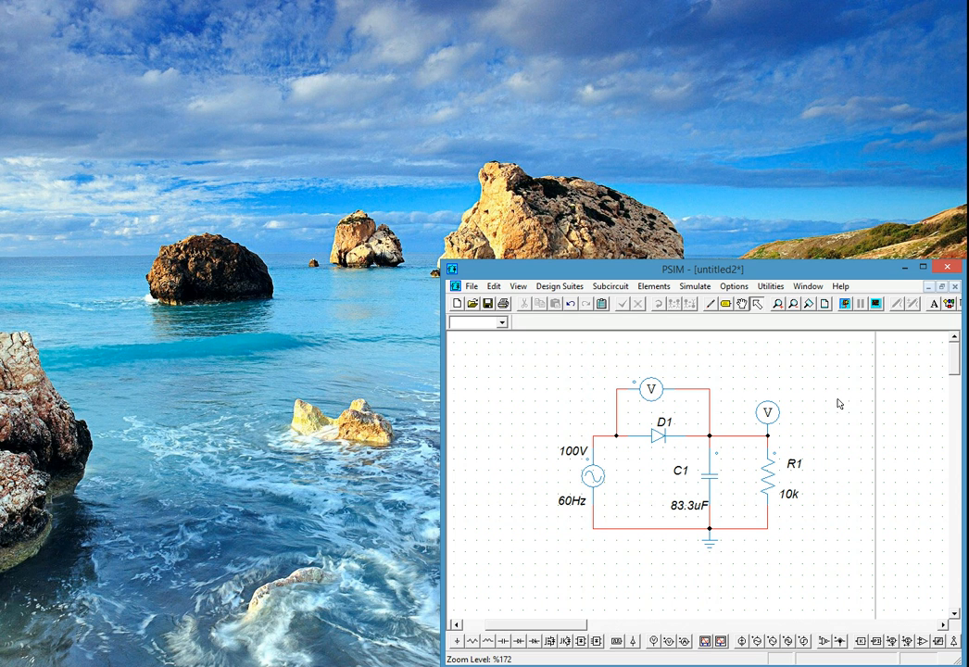
Place a Simulation Control element in the empty area above and left of the circuit
click(698, 286)
click(727, 299)
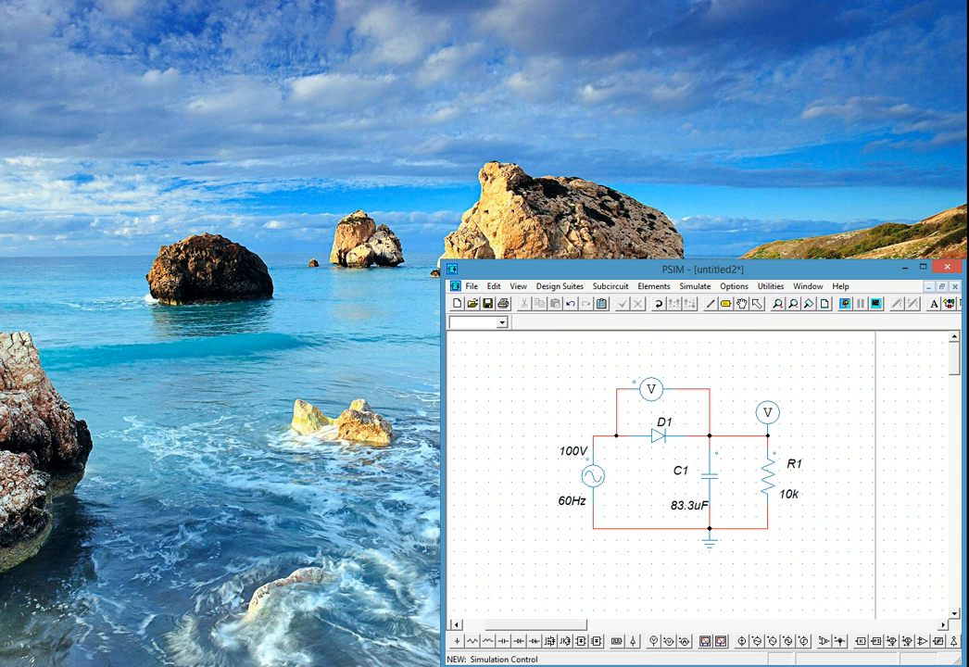
click(494, 373)
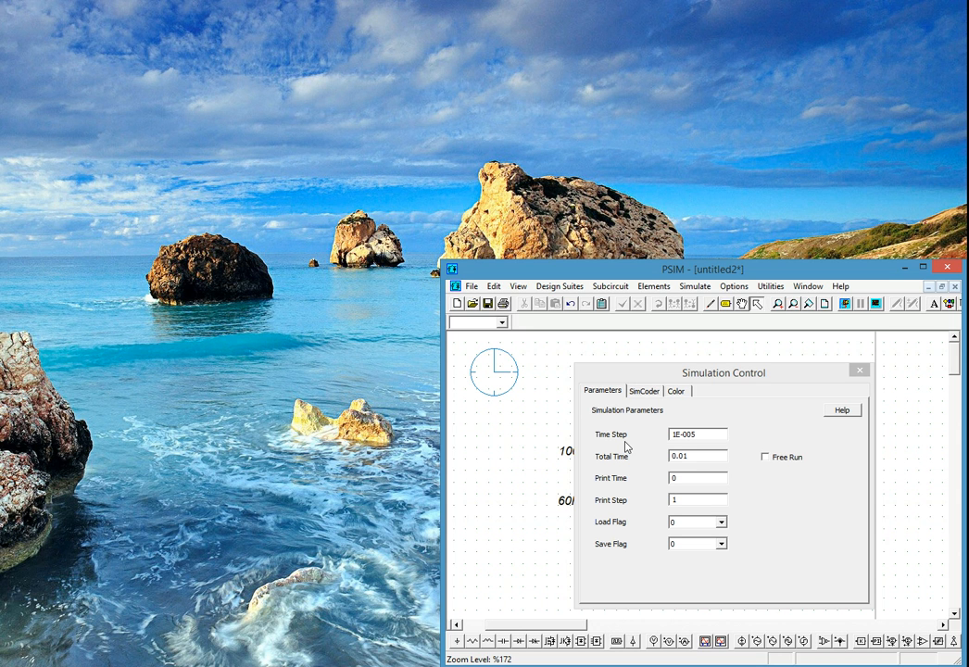
Set the total simulation time to 50m in the Simulation Control parameters, keeping the time step at 1E-005
click(716, 433)
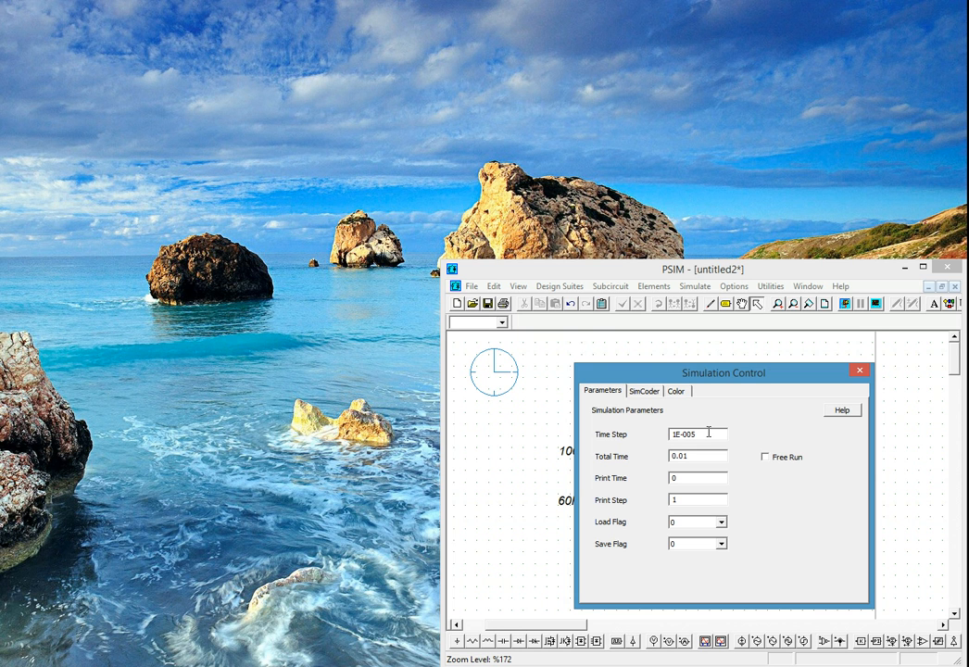
click(714, 435)
click(704, 457)
key(BackSpace)
key(BackSpace)
key(BackSpace)
key(BackSpace)
text(50m)
click(686, 500)
click(859, 373)
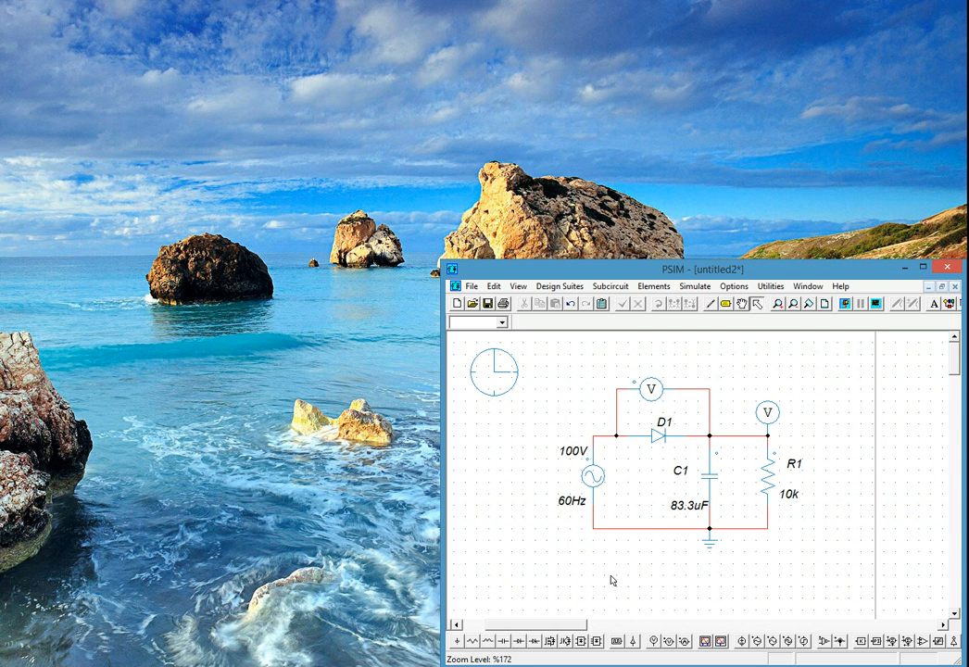
Shift the entire schematic, including the simulation clock, so that it sits centred in the drawing view
drag(563, 626, 542, 630)
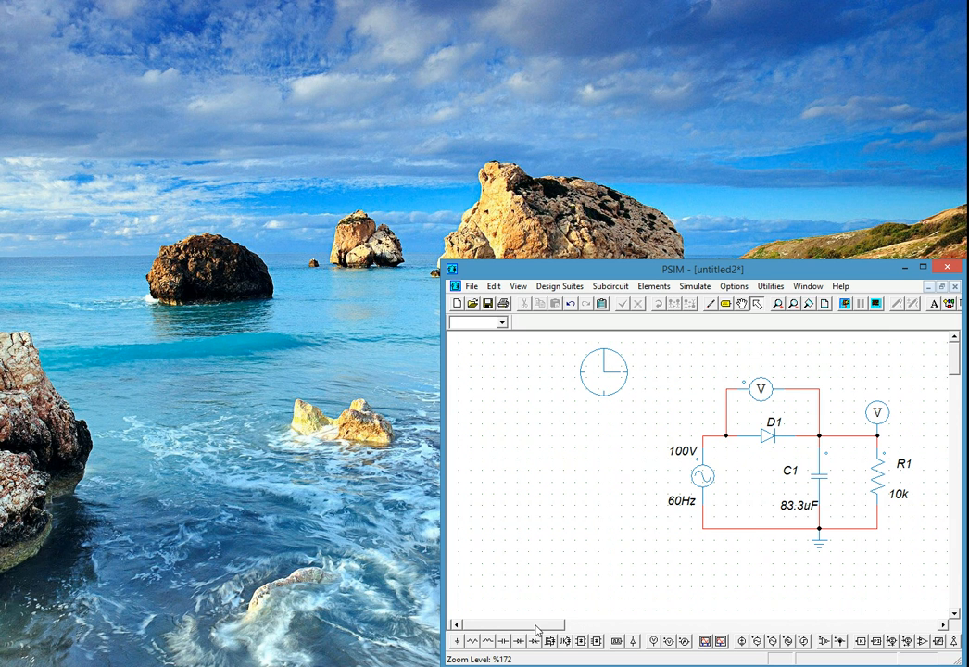
key(ctrl+a)
drag(826, 489, 743, 494)
click(918, 384)
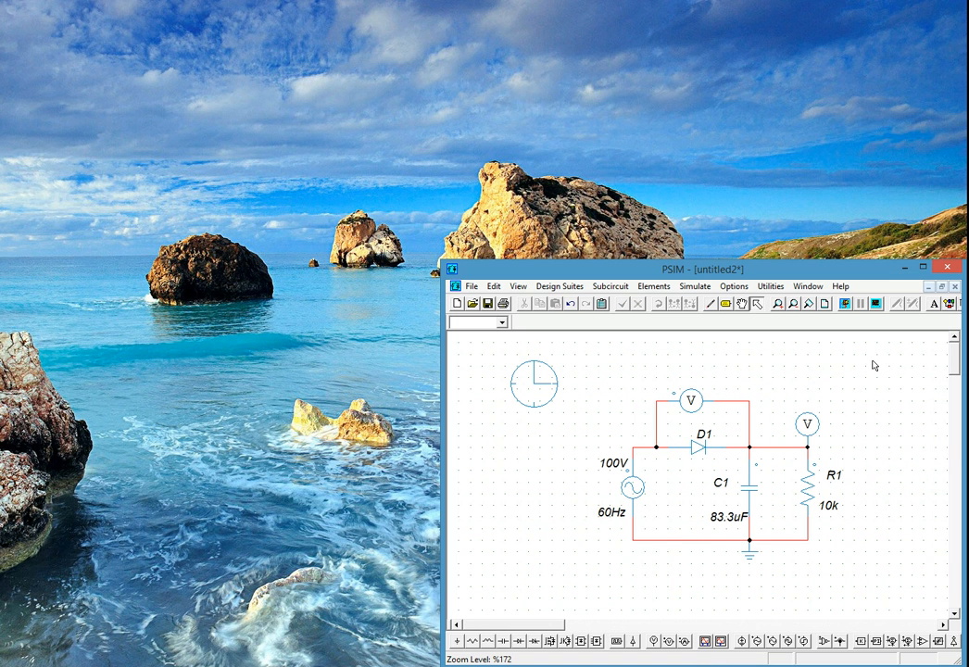
click(846, 306)
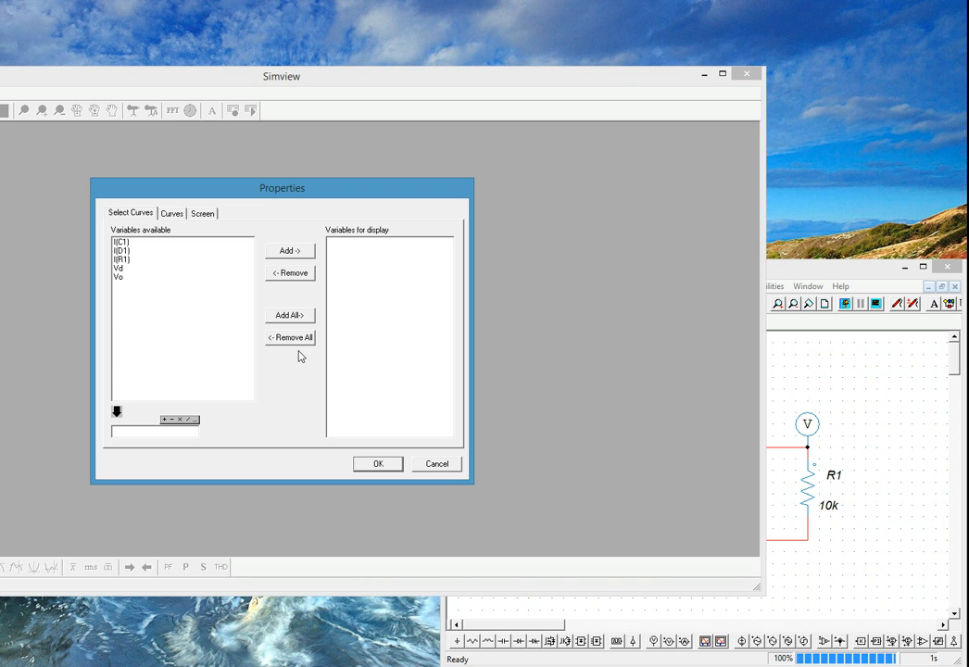
click(438, 463)
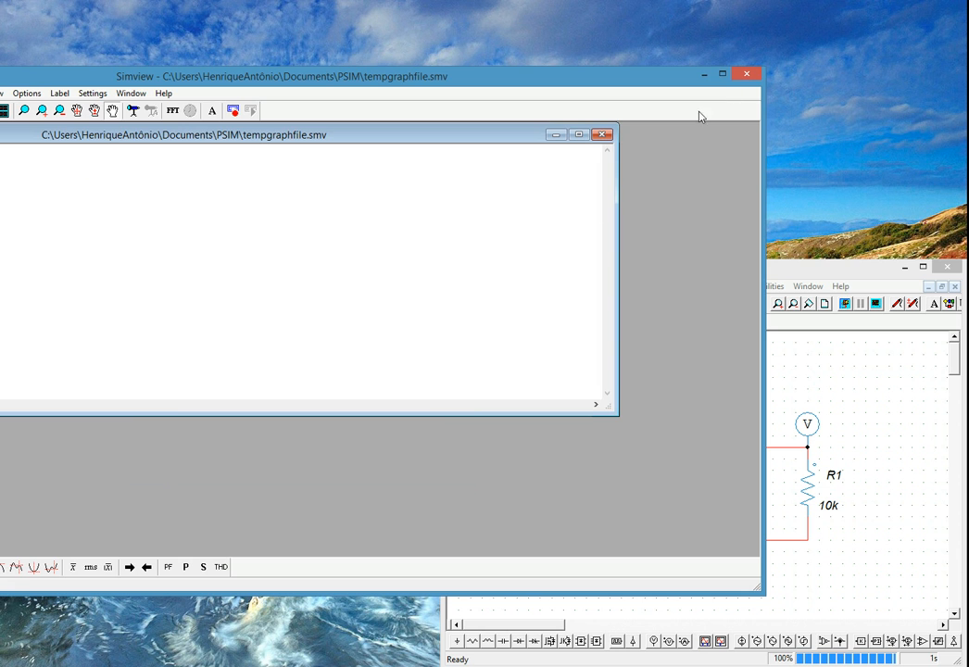
click(747, 74)
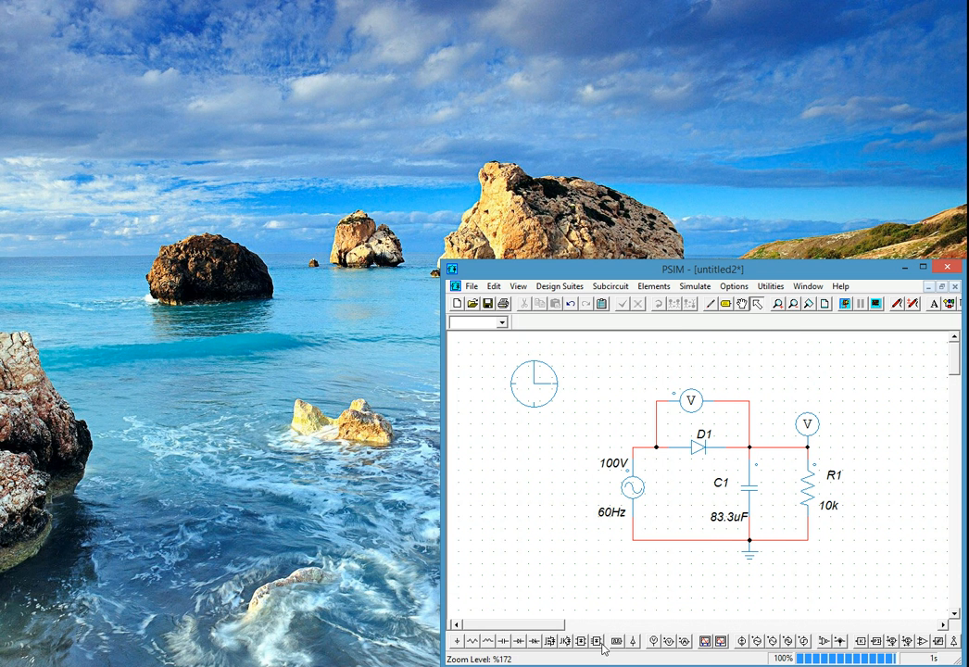
Place a node-to-ground voltage probe on the node above the AC source and name it Vs
click(616, 641)
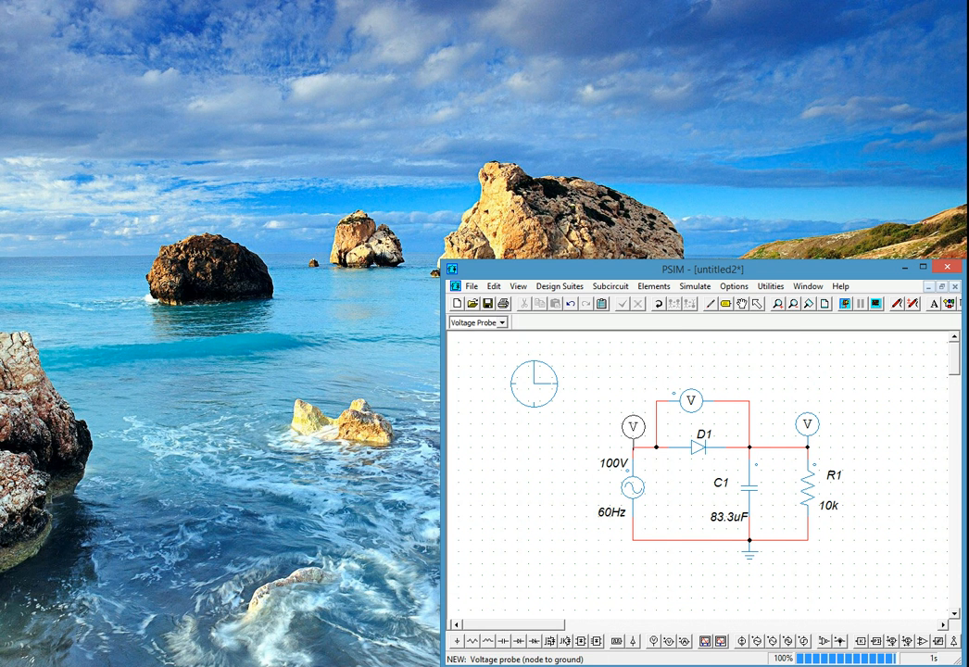
click(637, 431)
key(Escape)
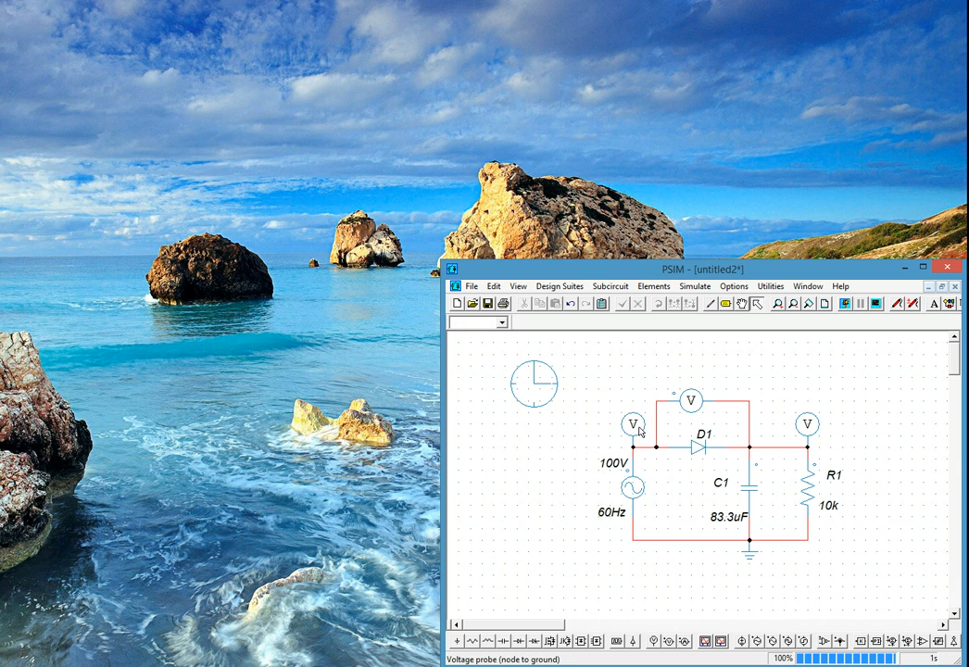
double_click(639, 430)
key(BackSpace)
text(s)
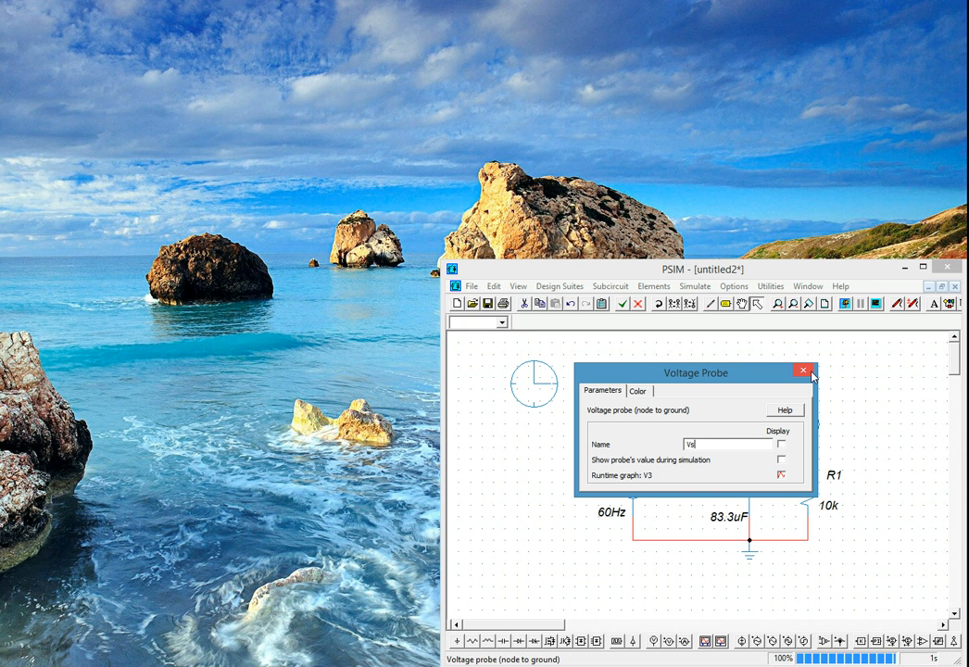
key(Return)
Run the simulation and plot the source voltage Vs in Simview
click(853, 307)
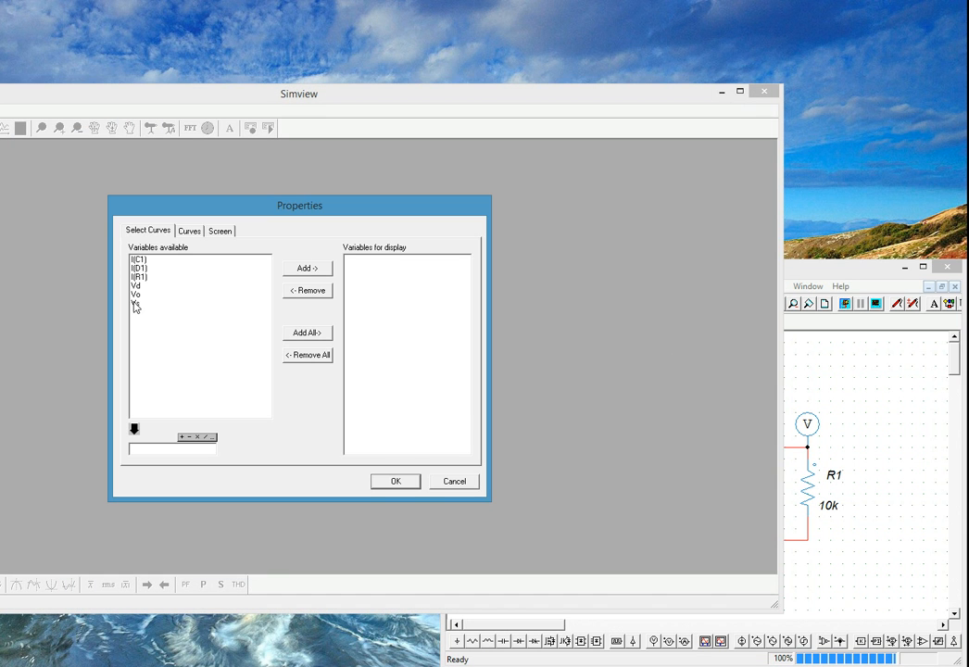
click(255, 302)
click(307, 268)
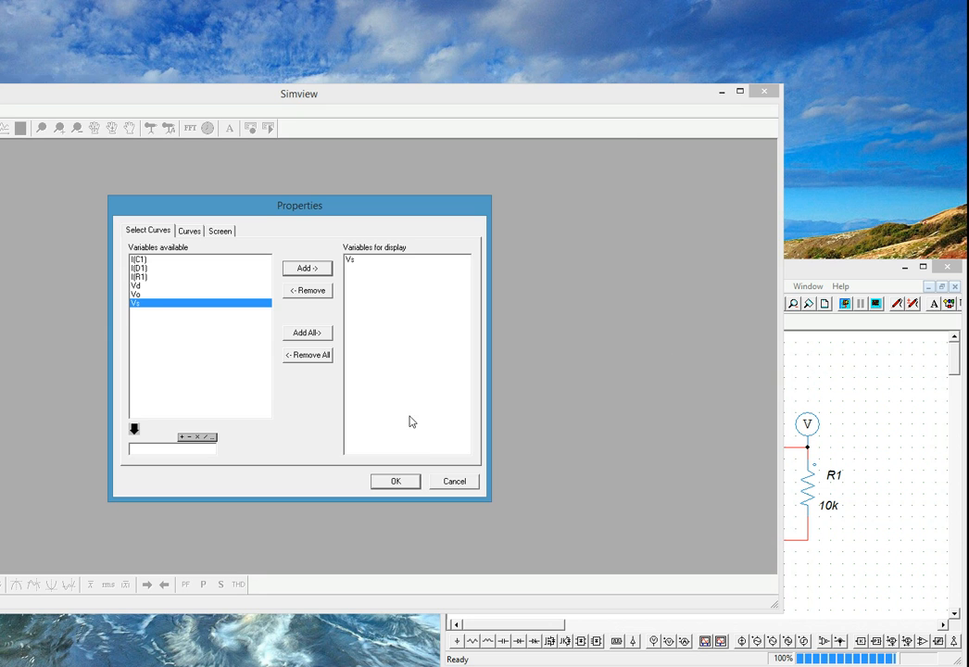
click(400, 480)
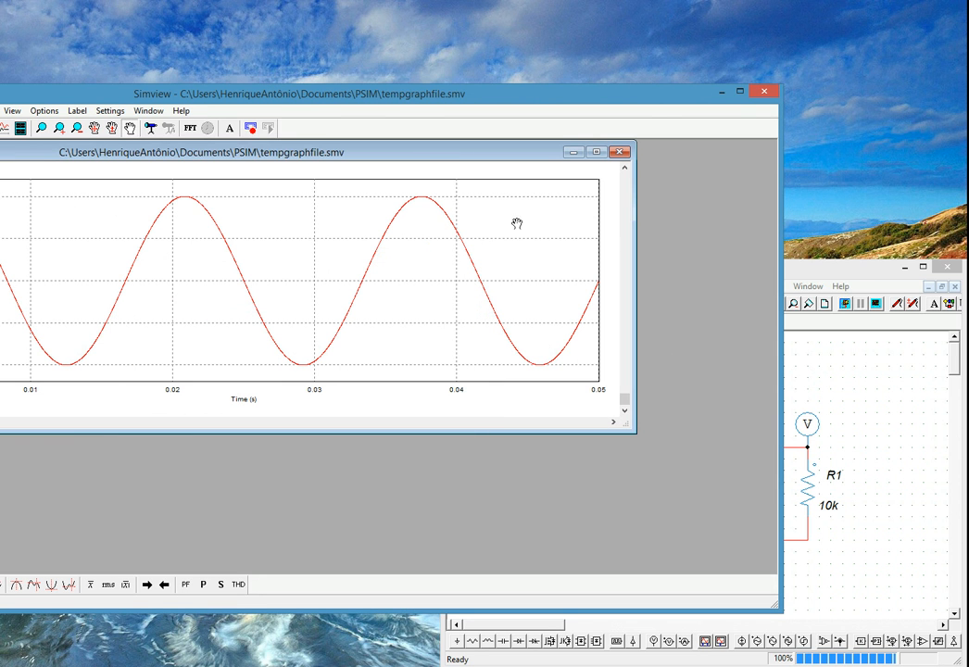
Maximize the graph inside Simview and resize the Simview window to a tall pane beside the PSIM schematic
click(596, 152)
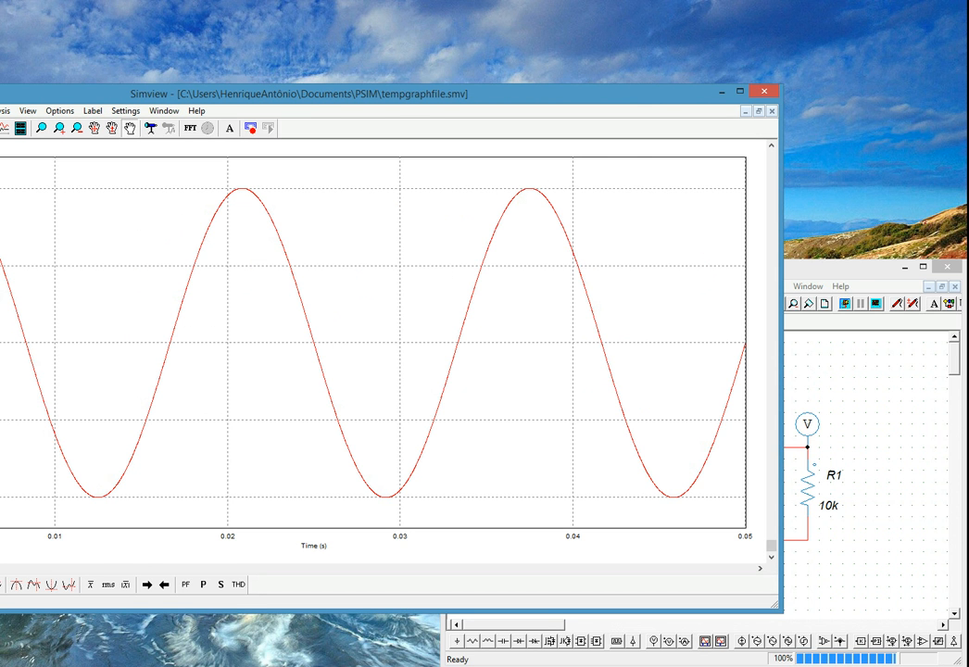
drag(0, 233, 8, 234)
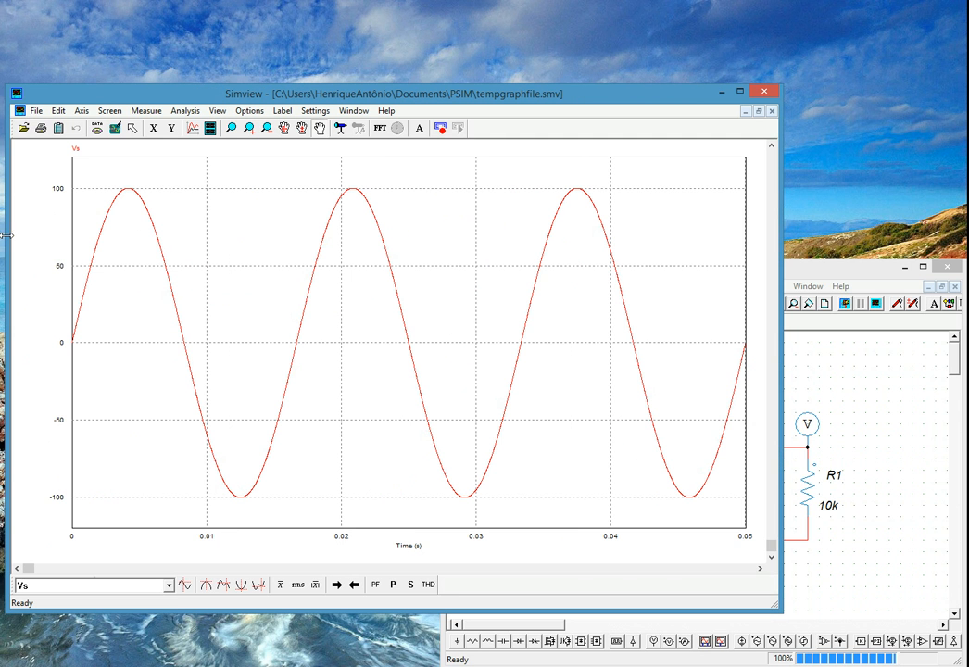
drag(178, 102, 175, 20)
drag(775, 290, 437, 271)
drag(306, 527, 307, 661)
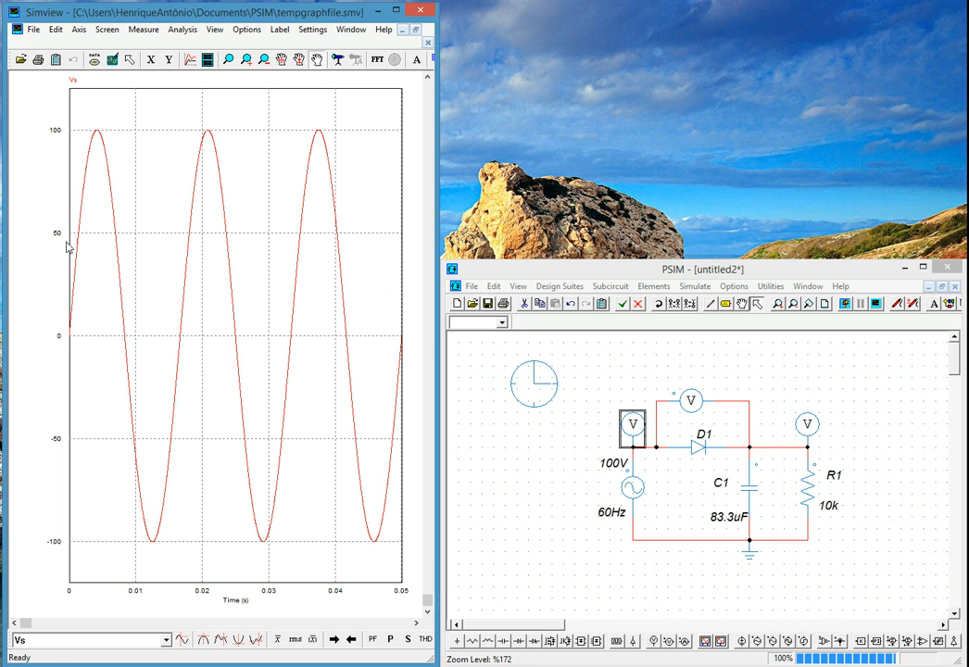
Add two separate graph screens below the Vs plot: the diode current I(D1) and the diode voltage Vd
click(207, 62)
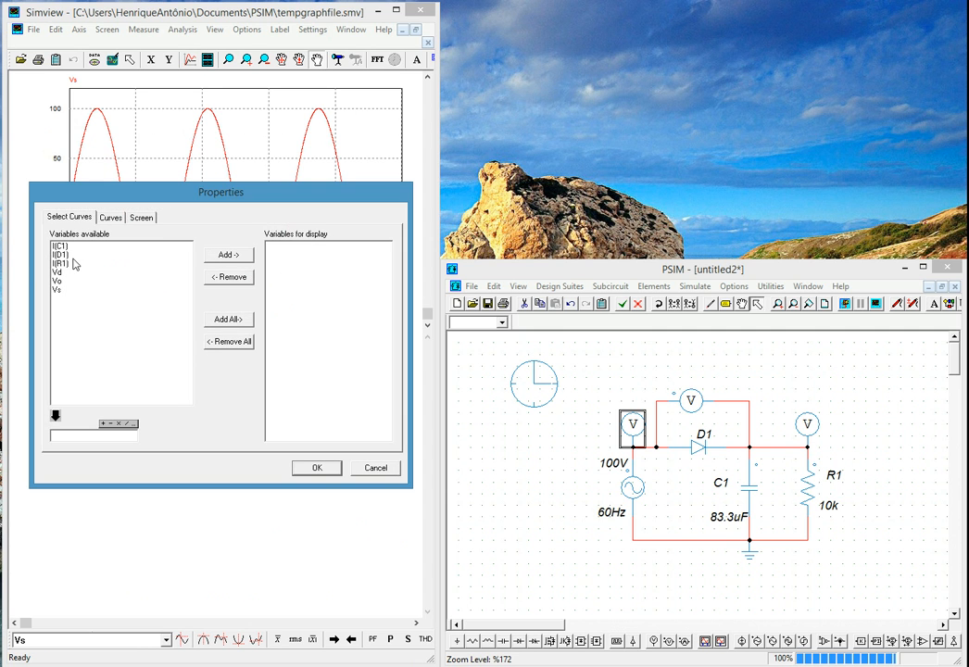
click(64, 255)
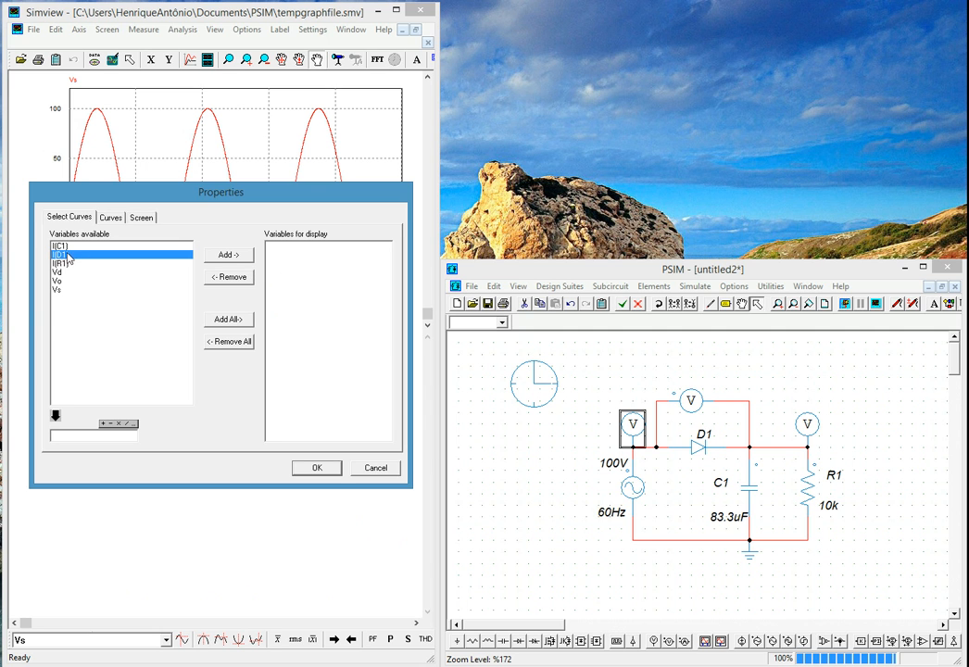
click(237, 258)
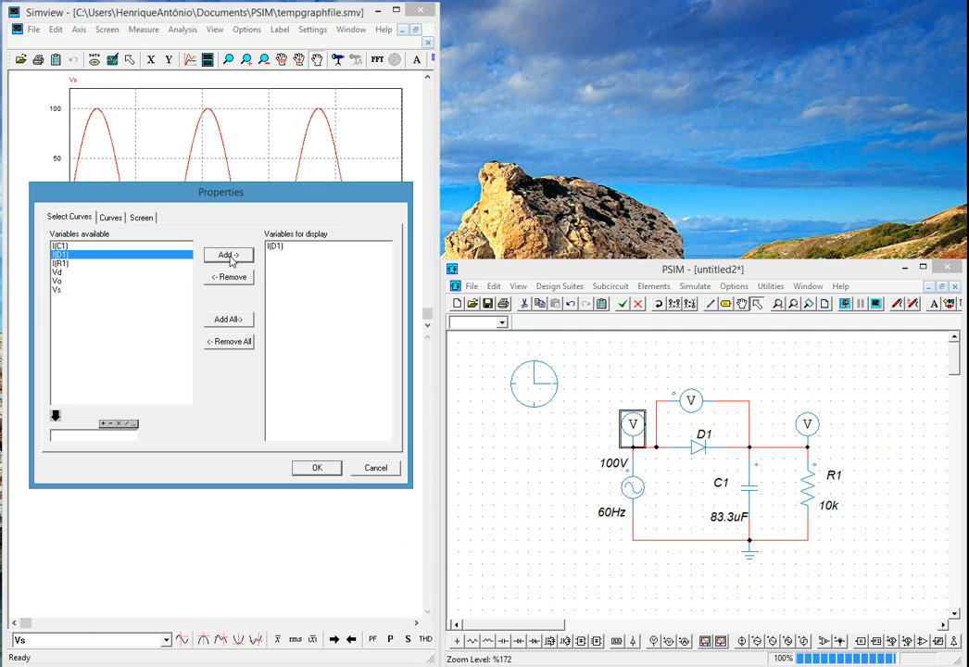
click(318, 468)
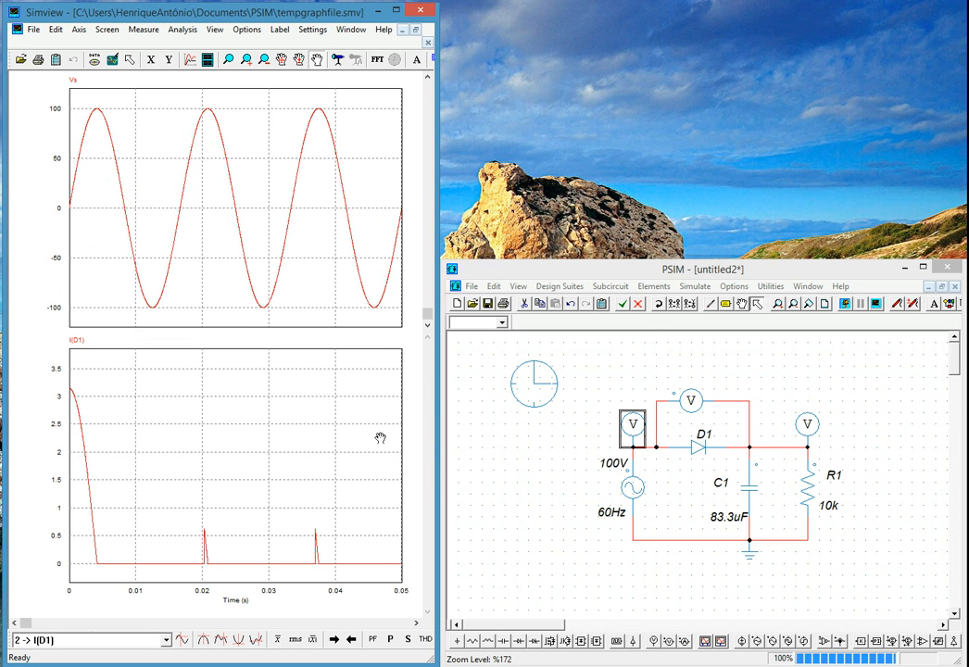
click(209, 61)
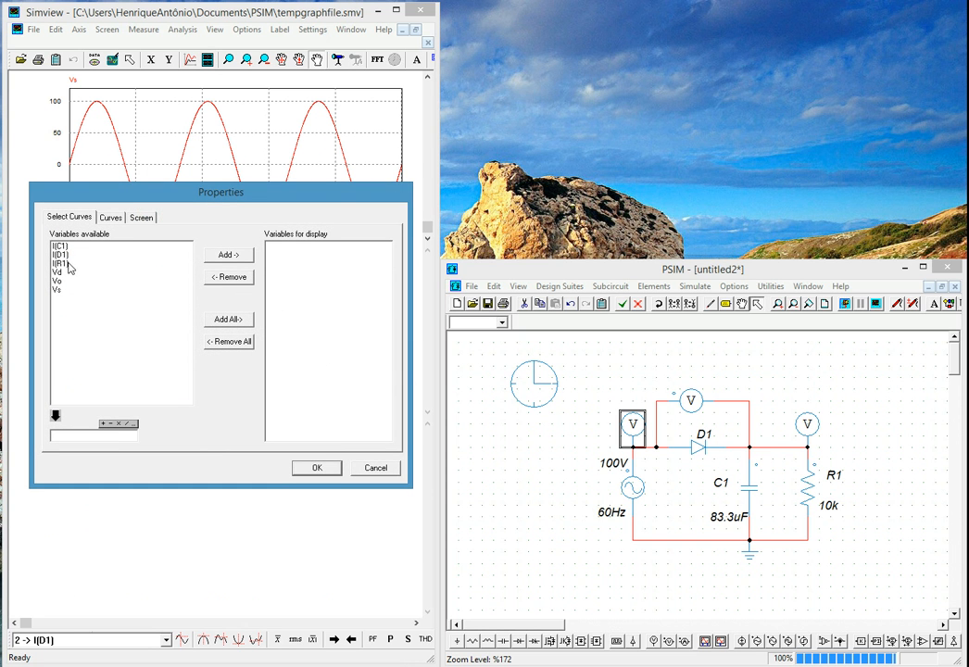
click(58, 271)
click(228, 255)
click(317, 467)
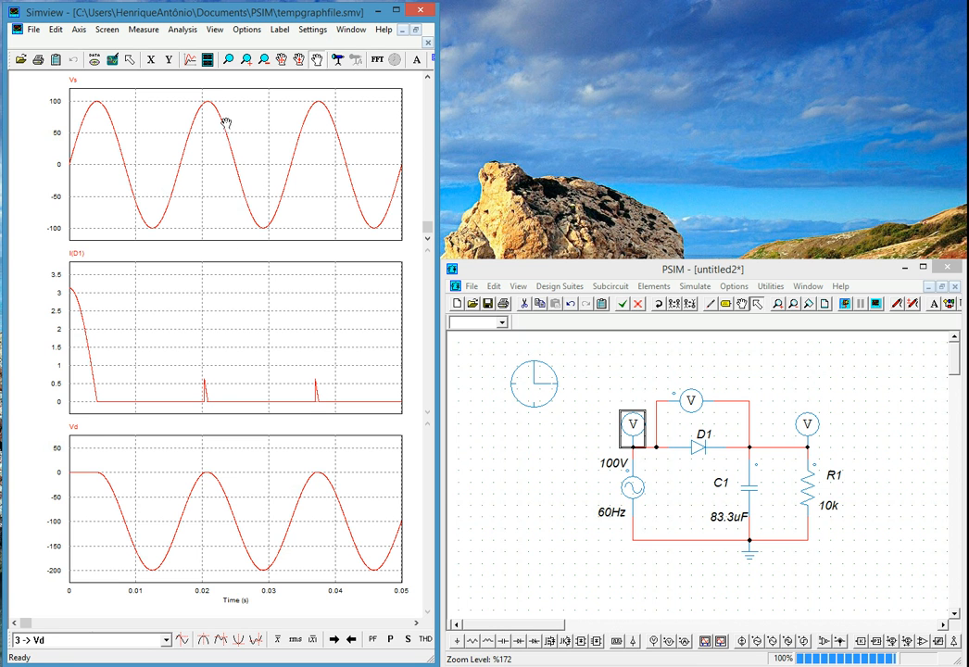
Add two more graph screens below Vd: the output voltage Vo and the capacitor current I(C1)
click(209, 60)
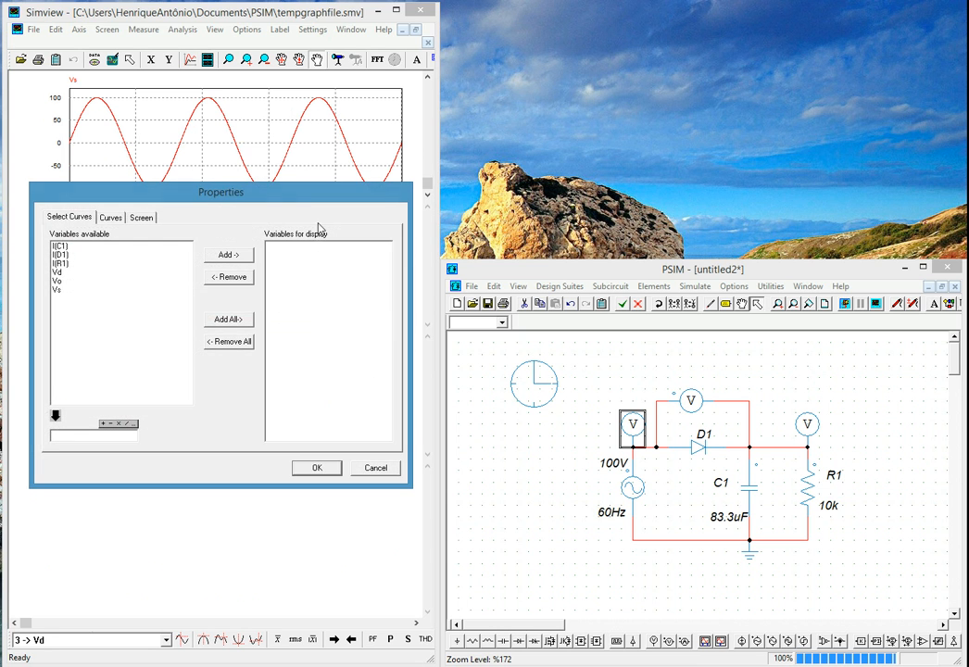
click(66, 281)
click(229, 256)
click(316, 467)
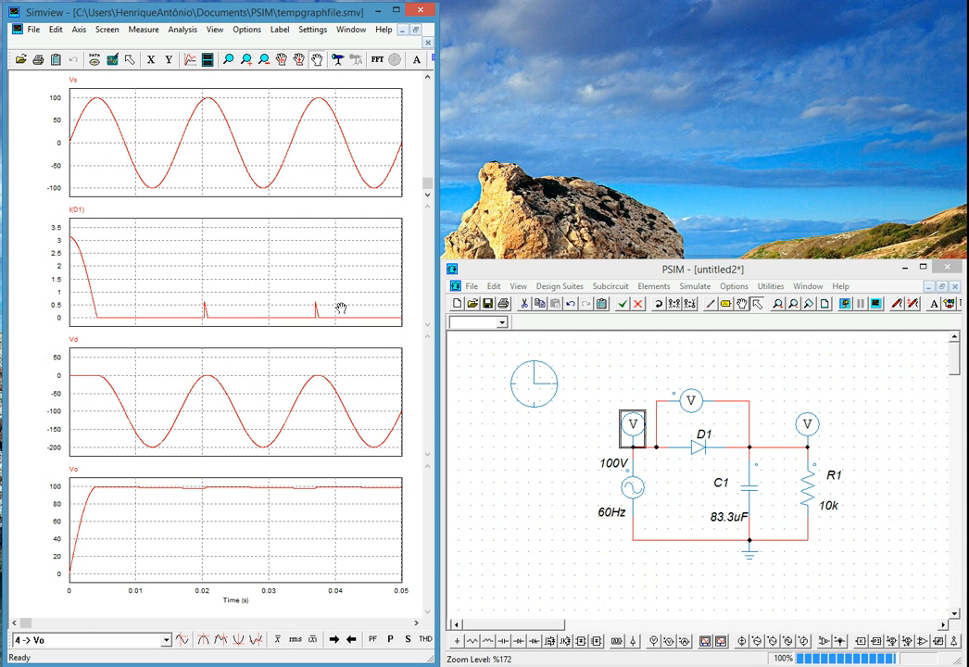
click(209, 60)
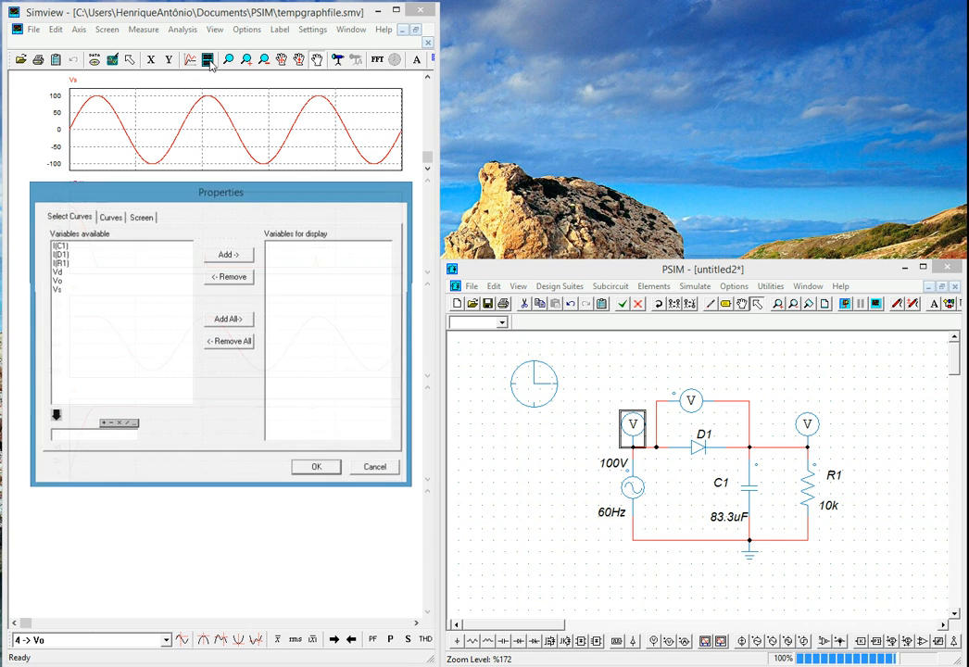
click(65, 248)
click(233, 258)
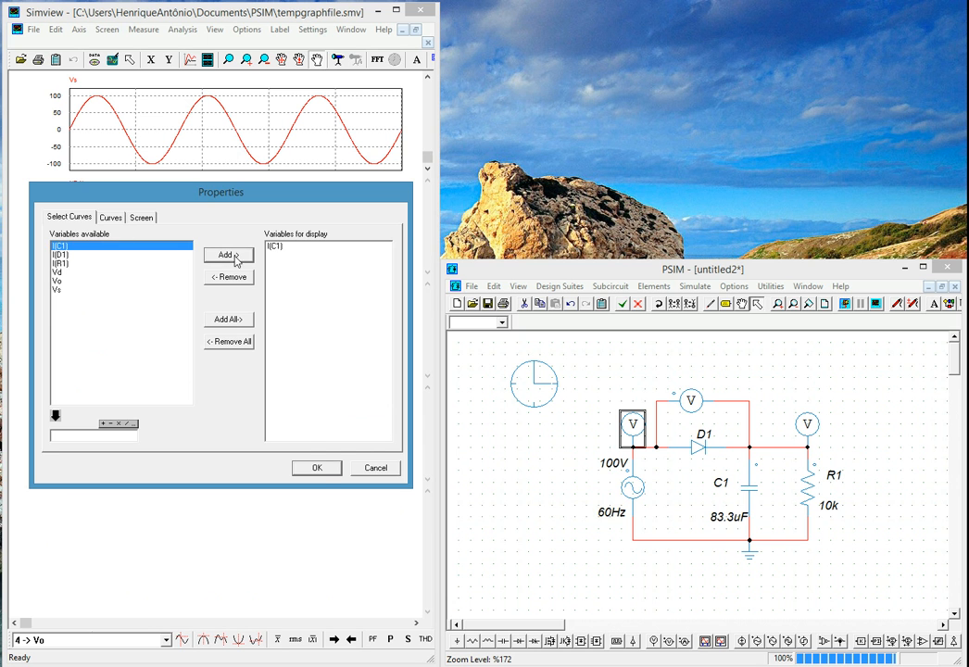
click(317, 468)
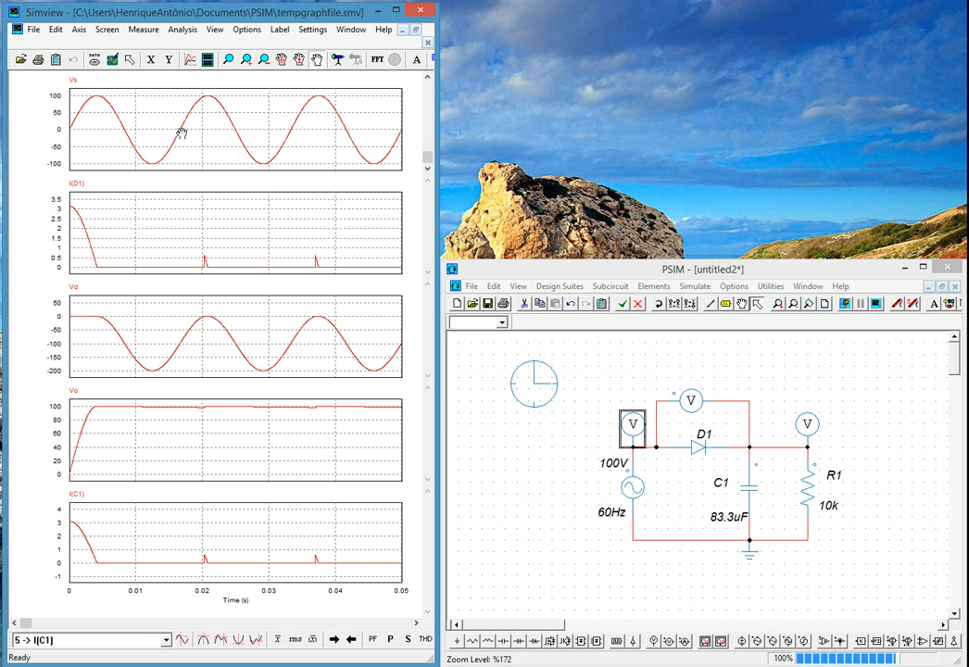
Set the time axis range from 0.016667 to 0.05 and fix the I(C1) graph's Y-axis from -0.1 to 1
click(151, 60)
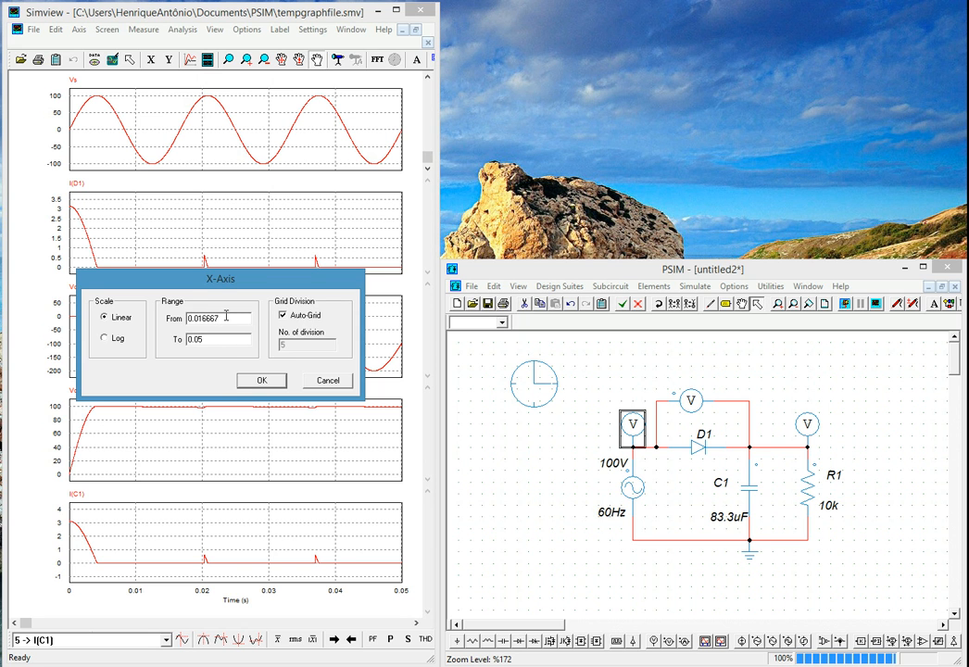
click(260, 381)
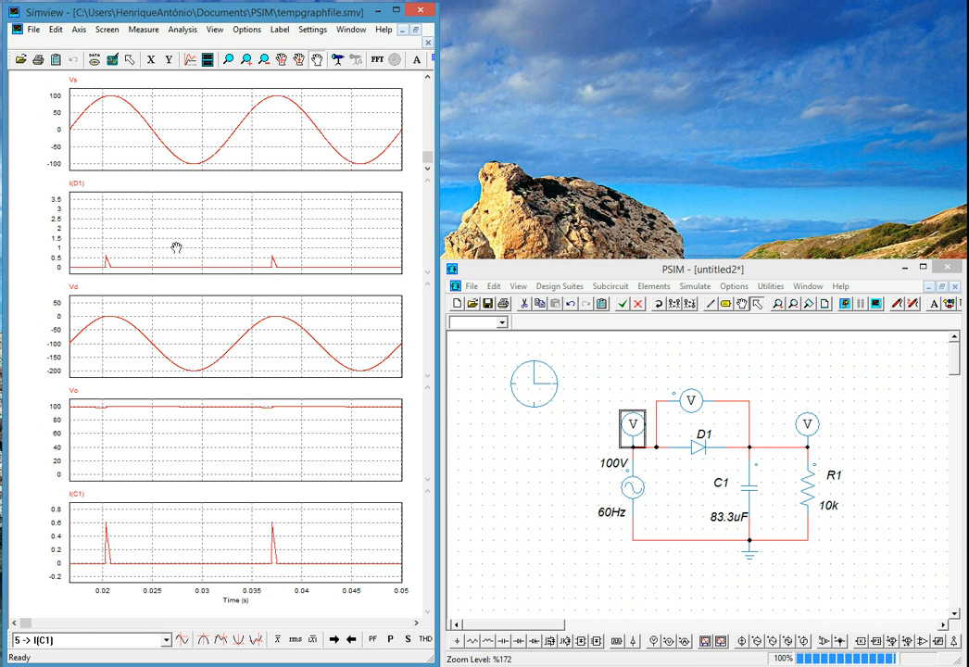
click(169, 61)
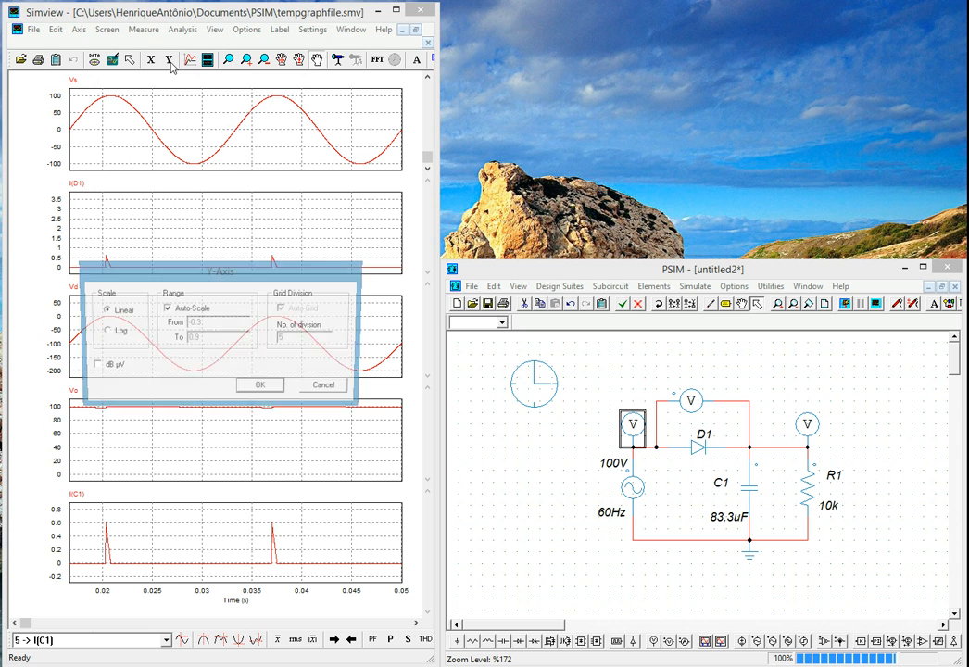
click(187, 311)
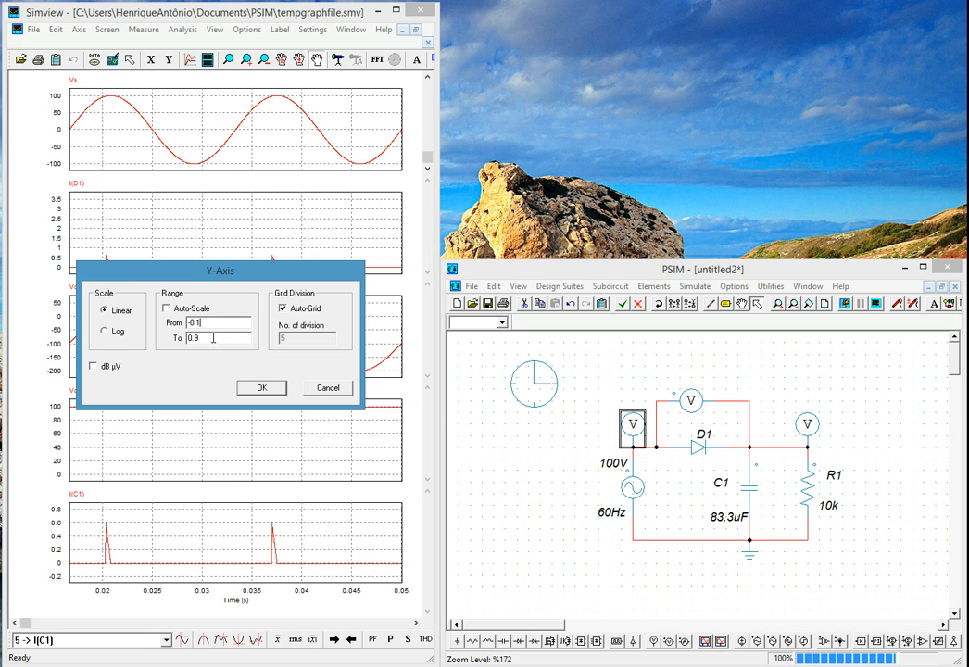
double_click(210, 338)
text(1)
click(262, 389)
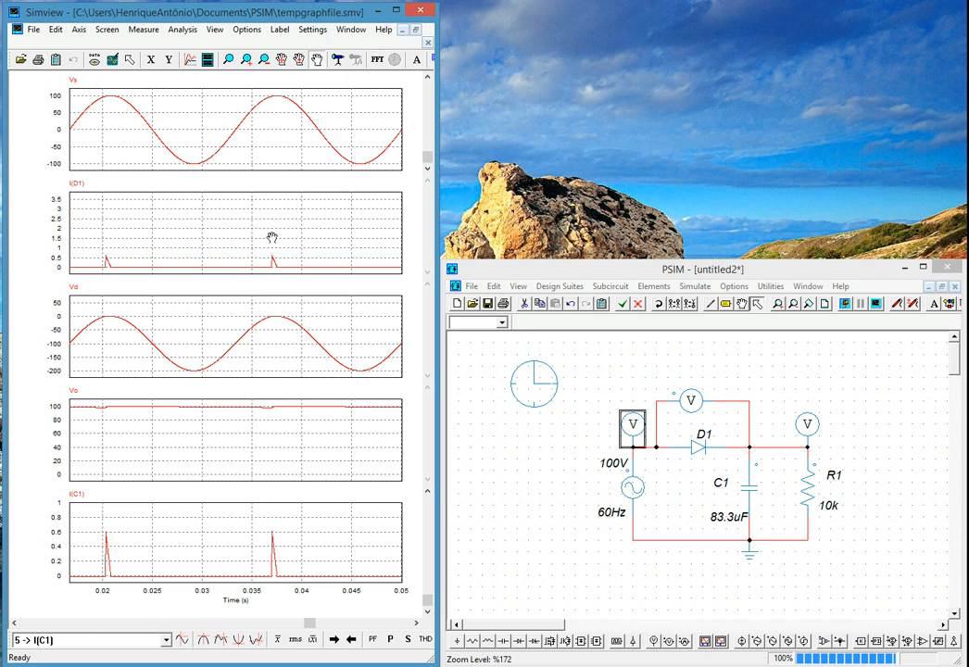
Turn off auto-scaling for the I(D1) graph's Y-axis and match its range to the I(C1) graph, with an upper limit of 1
click(81, 191)
click(169, 59)
click(169, 308)
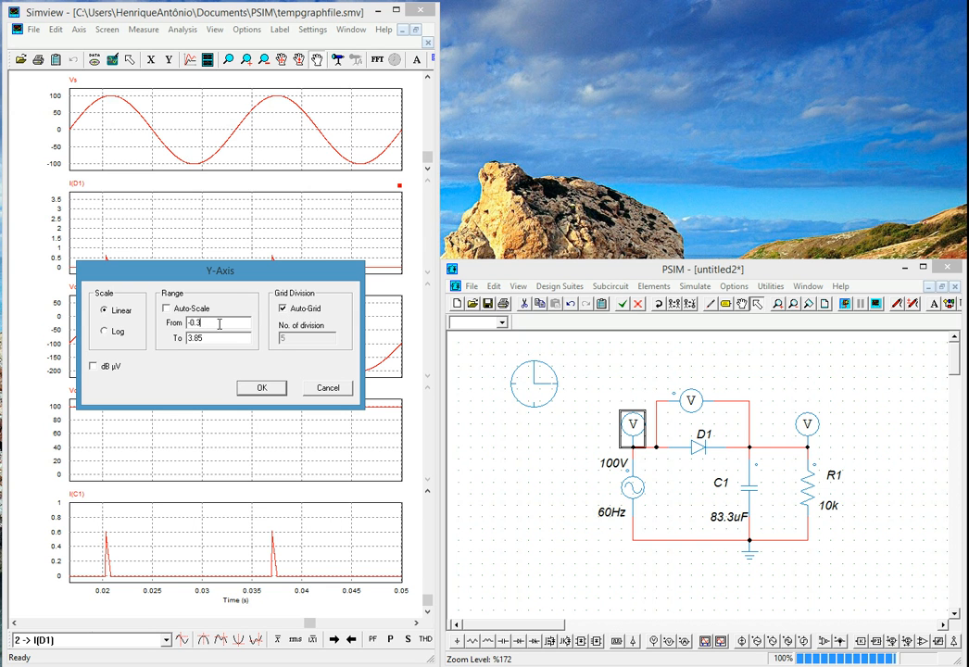
key(Tab)
text(1)
click(260, 388)
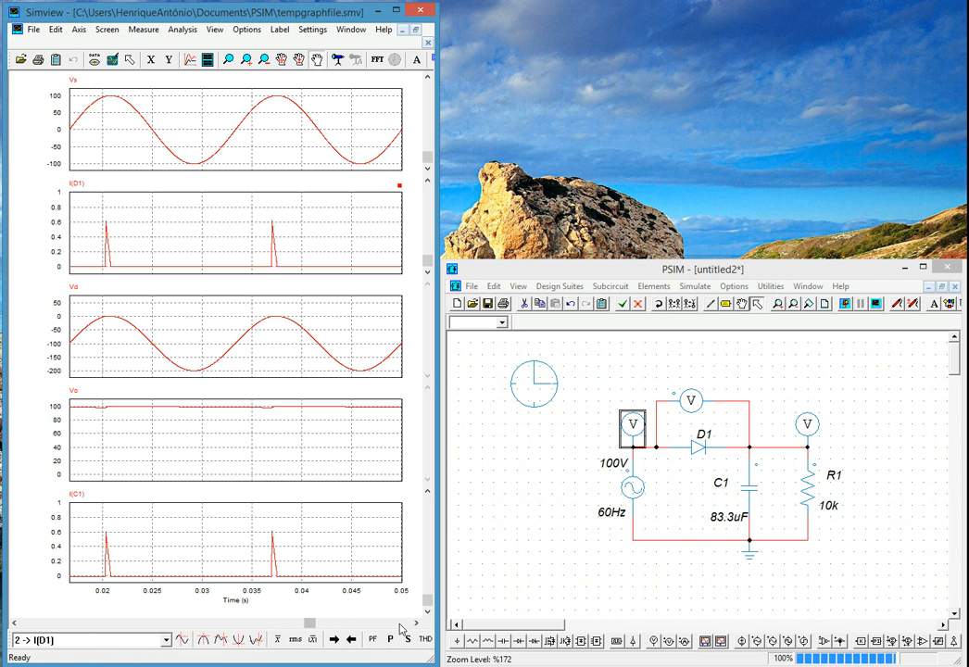
Check the average values of all plotted curves over the visible time range, and close the result window
click(277, 639)
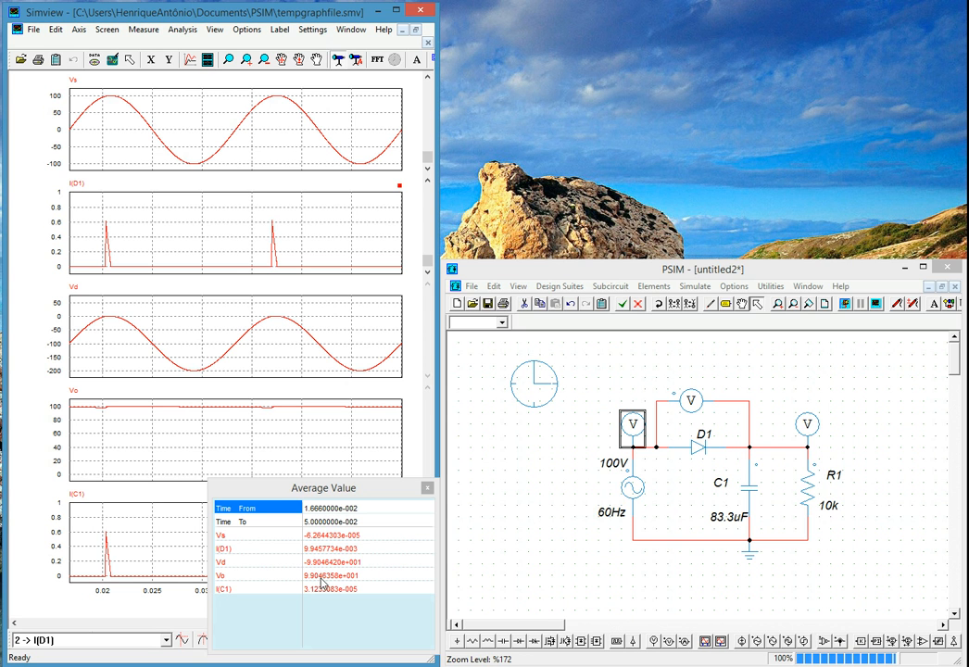
click(428, 489)
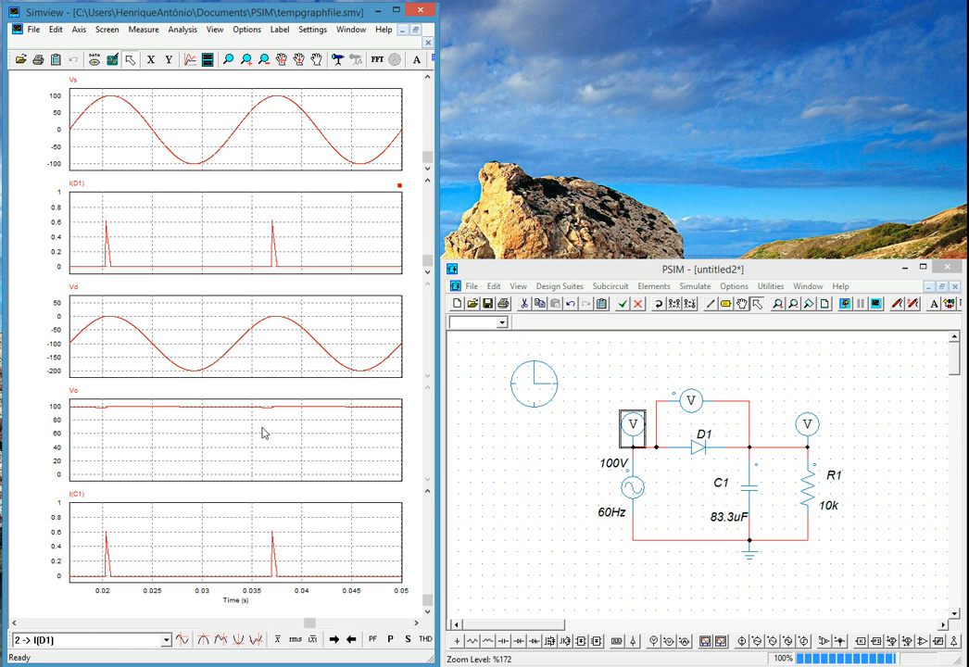
Select the Vo graph and reapply auto-scaling to its Y-axis
click(233, 443)
click(170, 61)
click(201, 310)
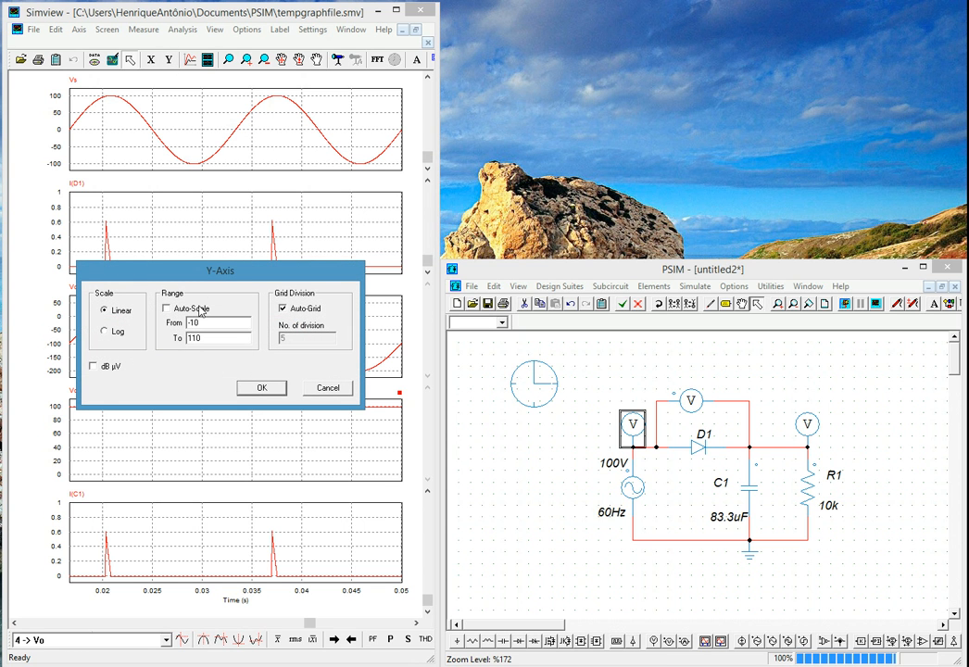
click(200, 311)
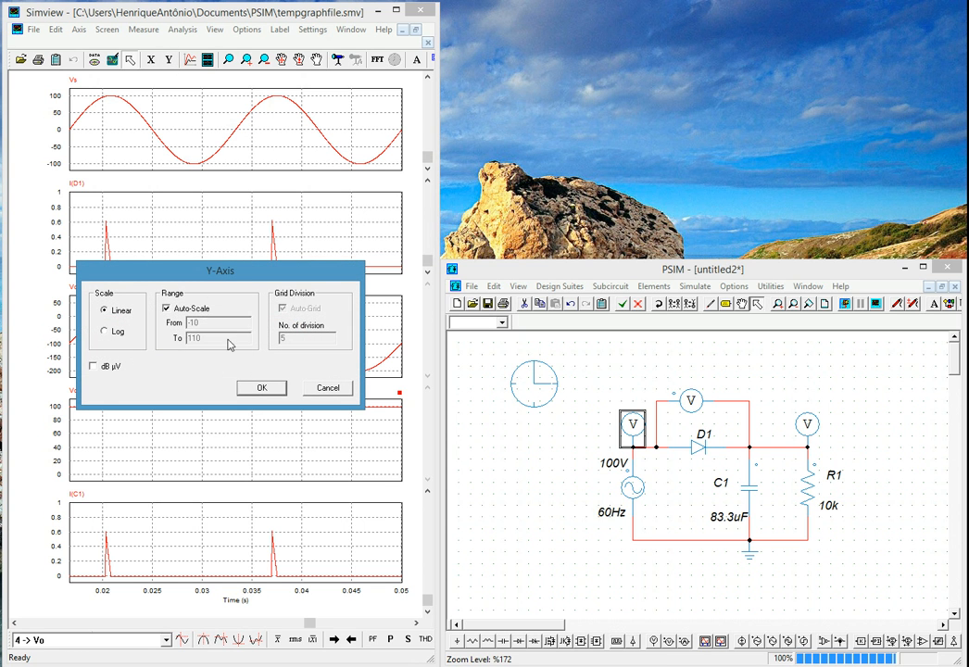
click(261, 387)
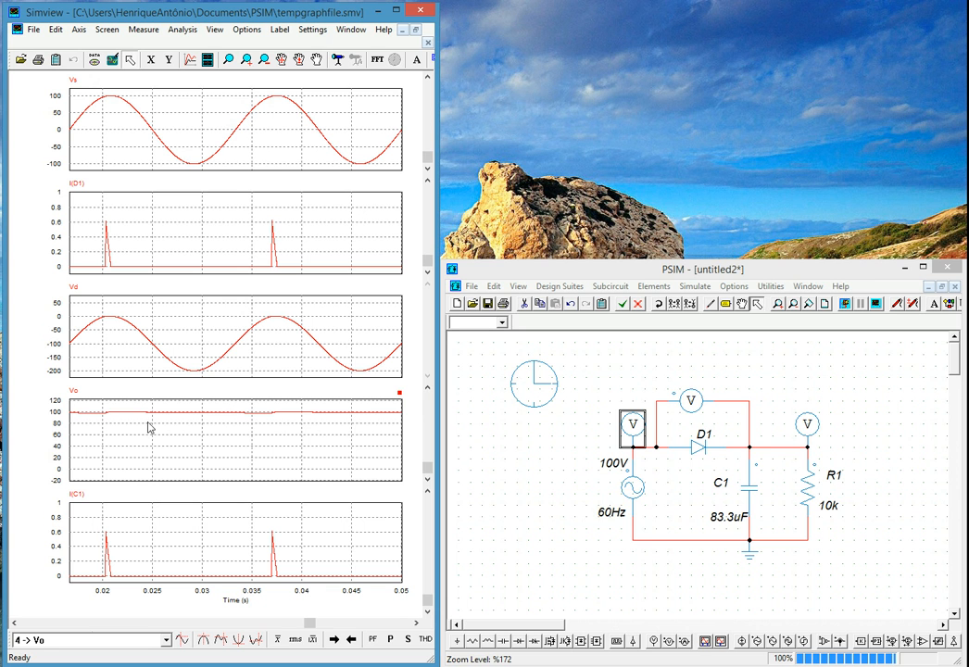
Turn off auto-scaling for the Vo graph's Y-axis and set its range from 96 to 100
click(168, 59)
click(167, 308)
drag(231, 325, 158, 317)
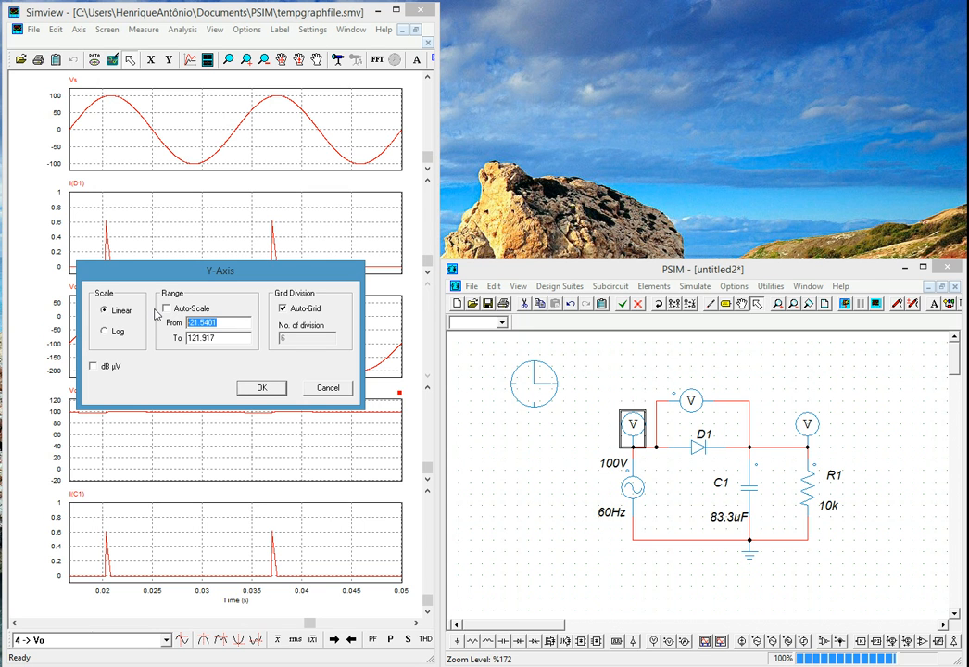
text(96)
key(Tab)
text(1)
click(262, 388)
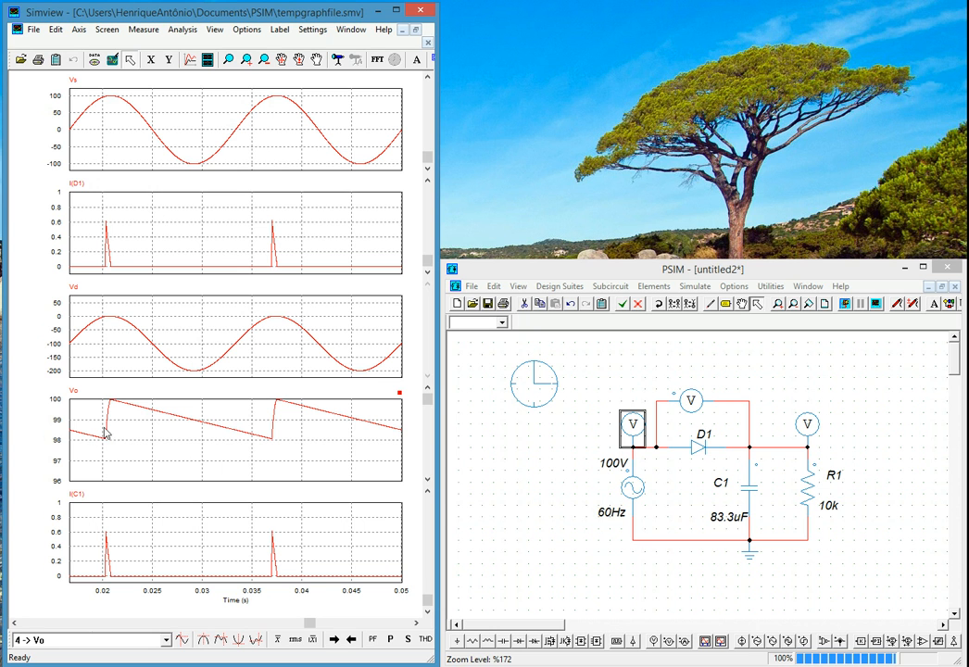
Calculate the curves' average values again and move the result window to the middle of the graphs, clear of the I(D1) plot
click(277, 640)
drag(363, 497, 340, 145)
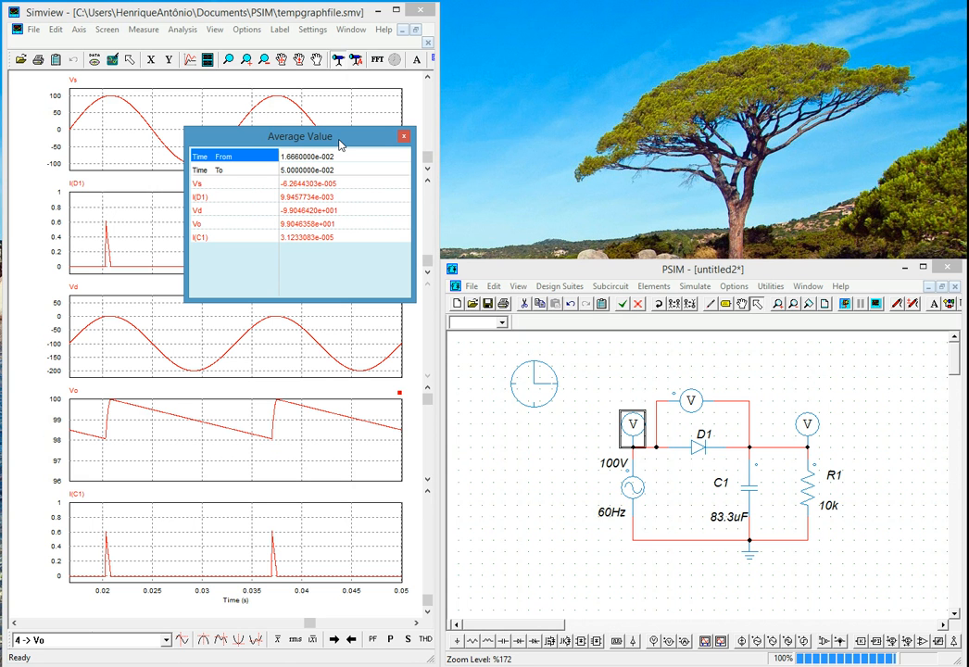
drag(340, 144, 344, 293)
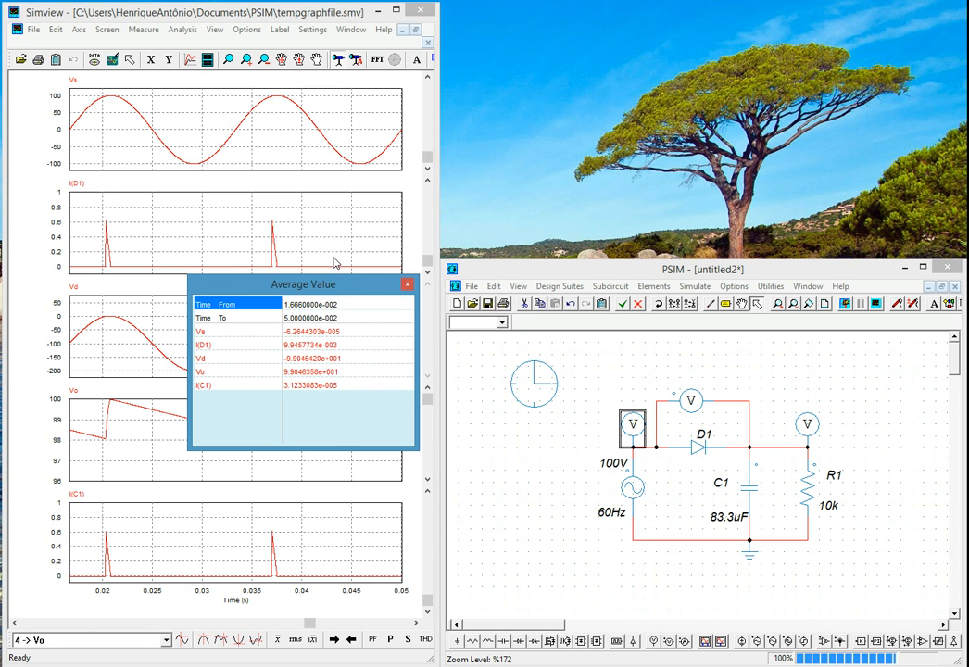